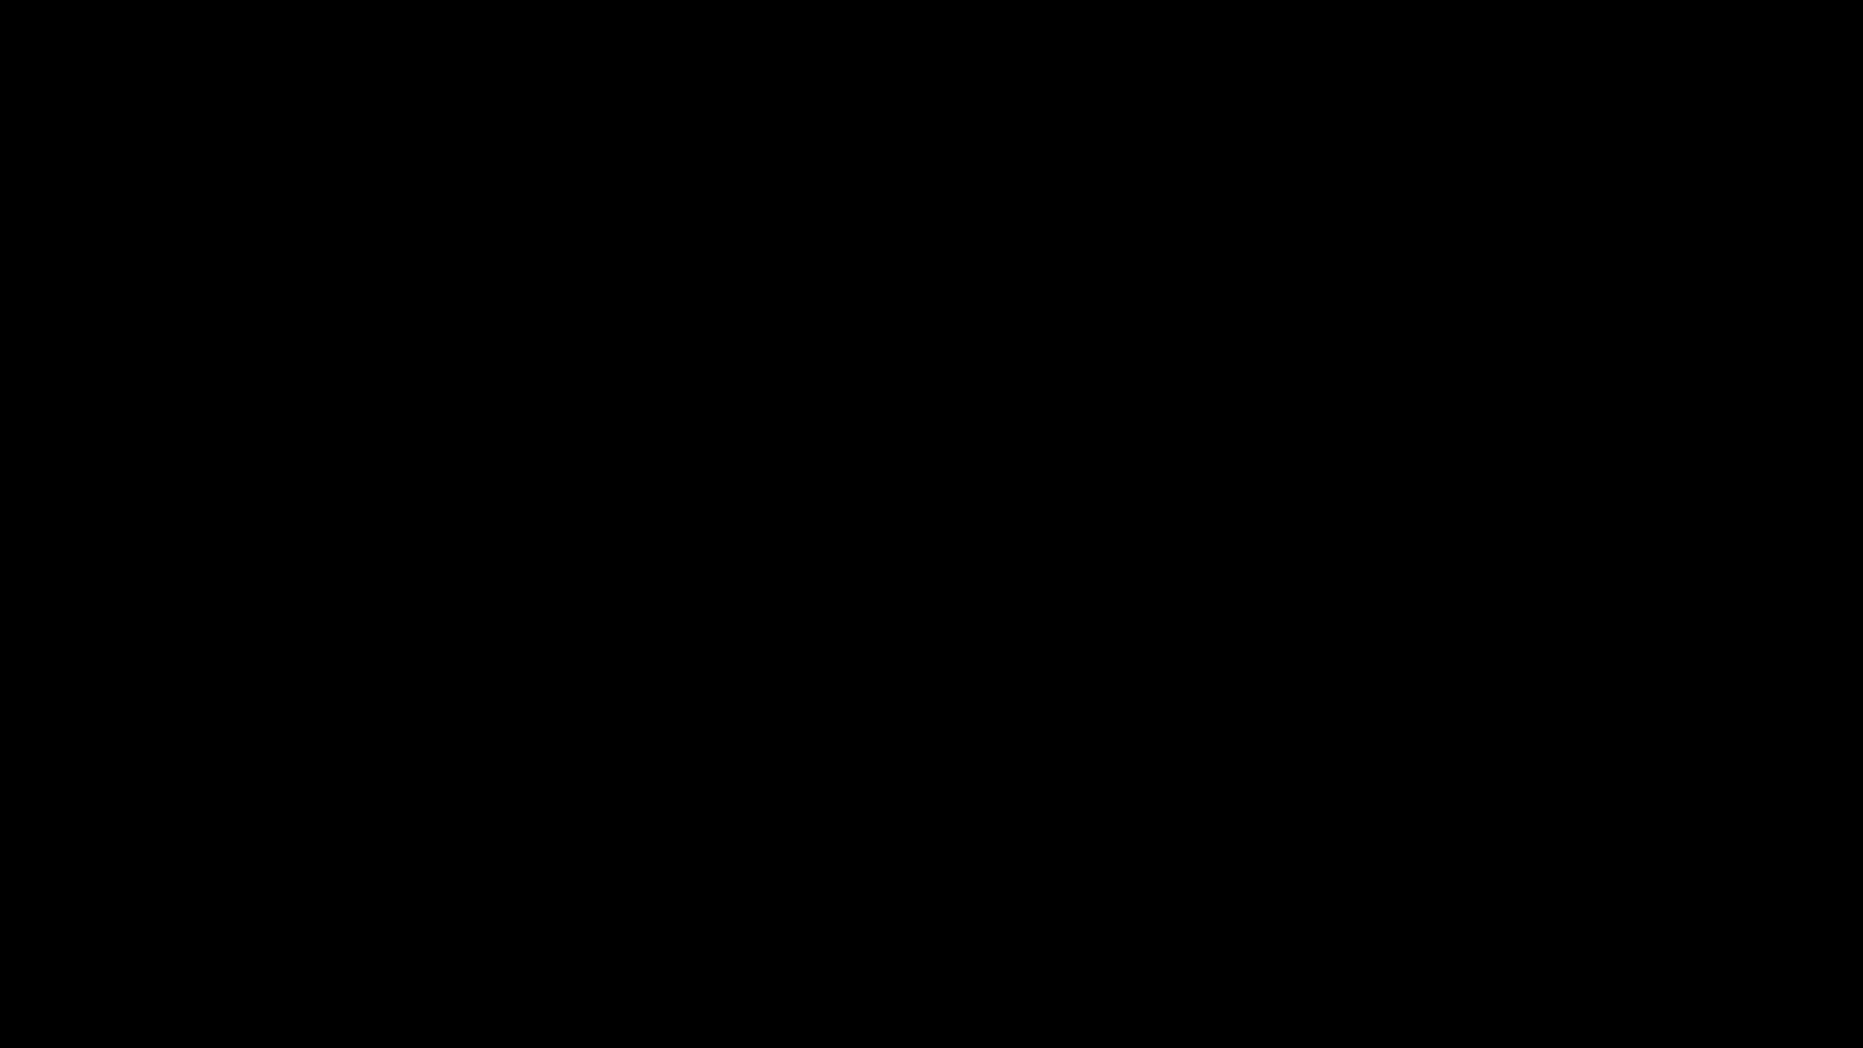
Step: Go through Troubleshoot and Advanced options to reach Startup Settings using the keyboard
{"action": "key", "text": "Down"}
{"action": "key", "text": "Return"}
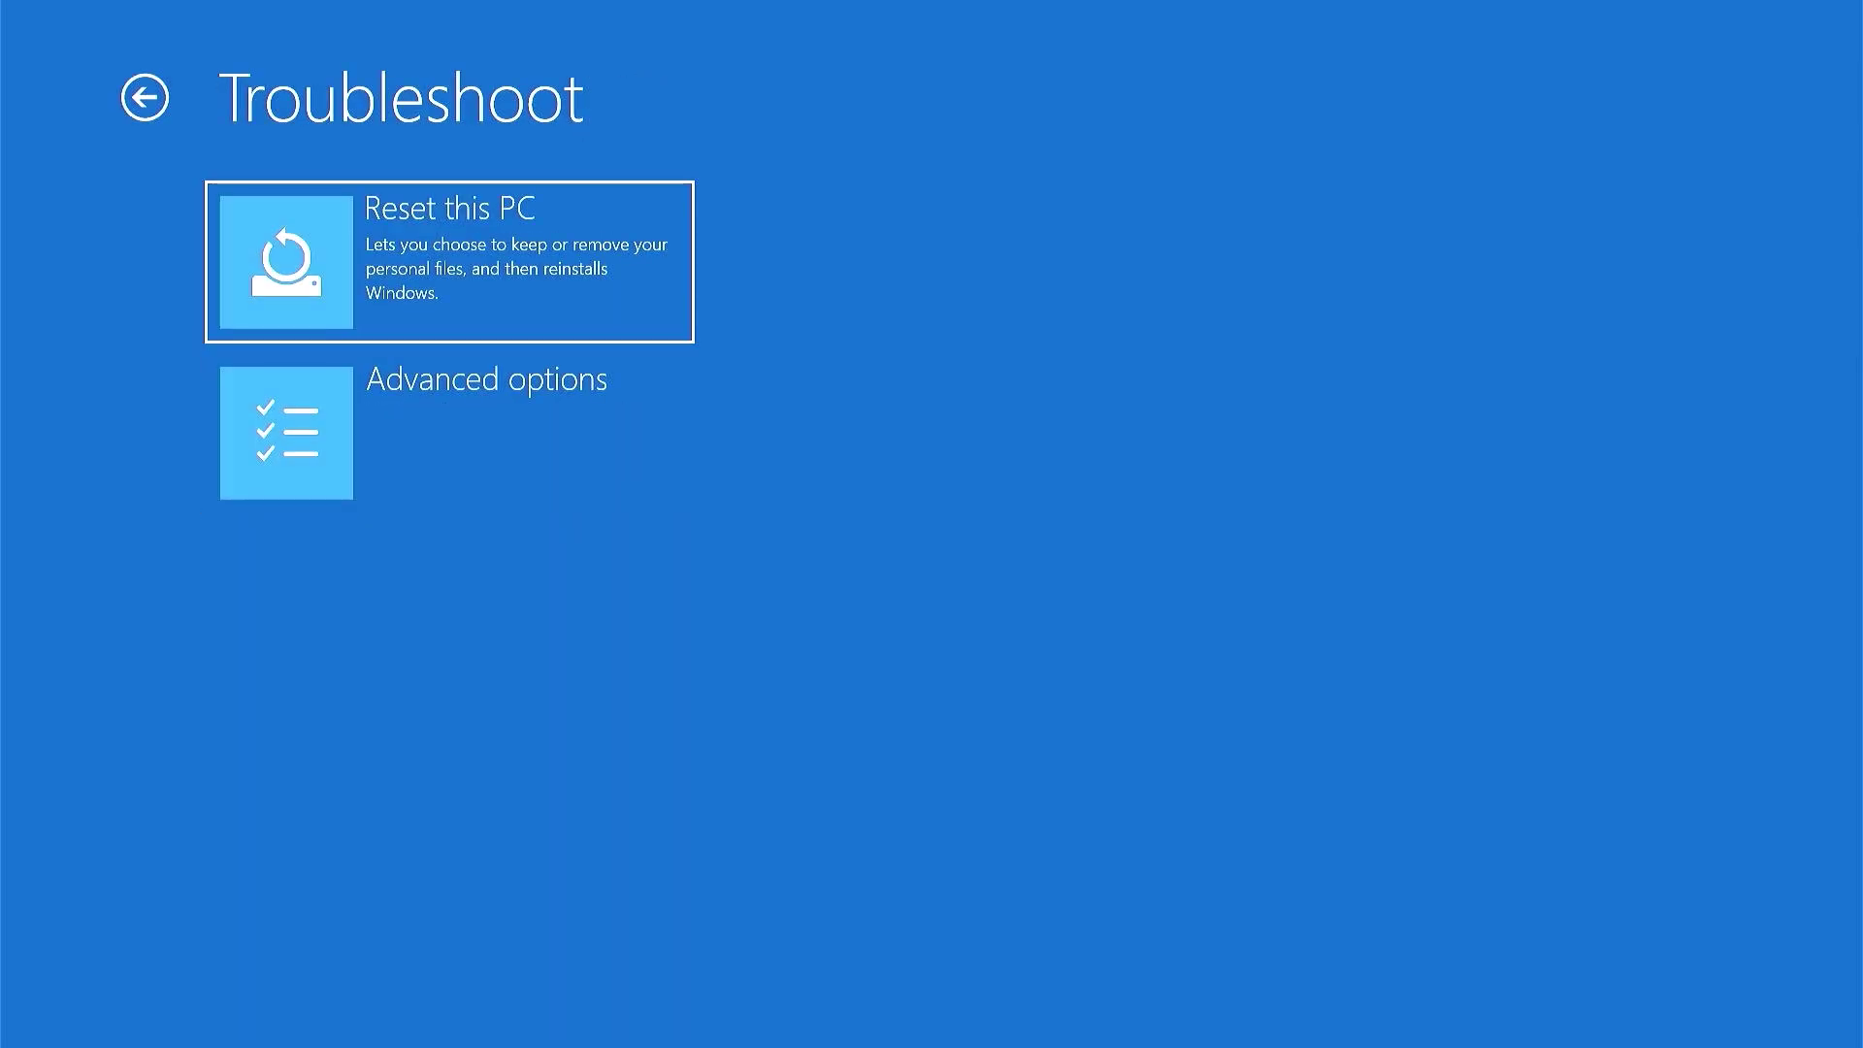
{"action": "key", "text": "Down"}
{"action": "key", "text": "Return"}
{"action": "key", "text": "Down"}
{"action": "key", "text": "Return"}
{"action": "key", "text": "Return"}
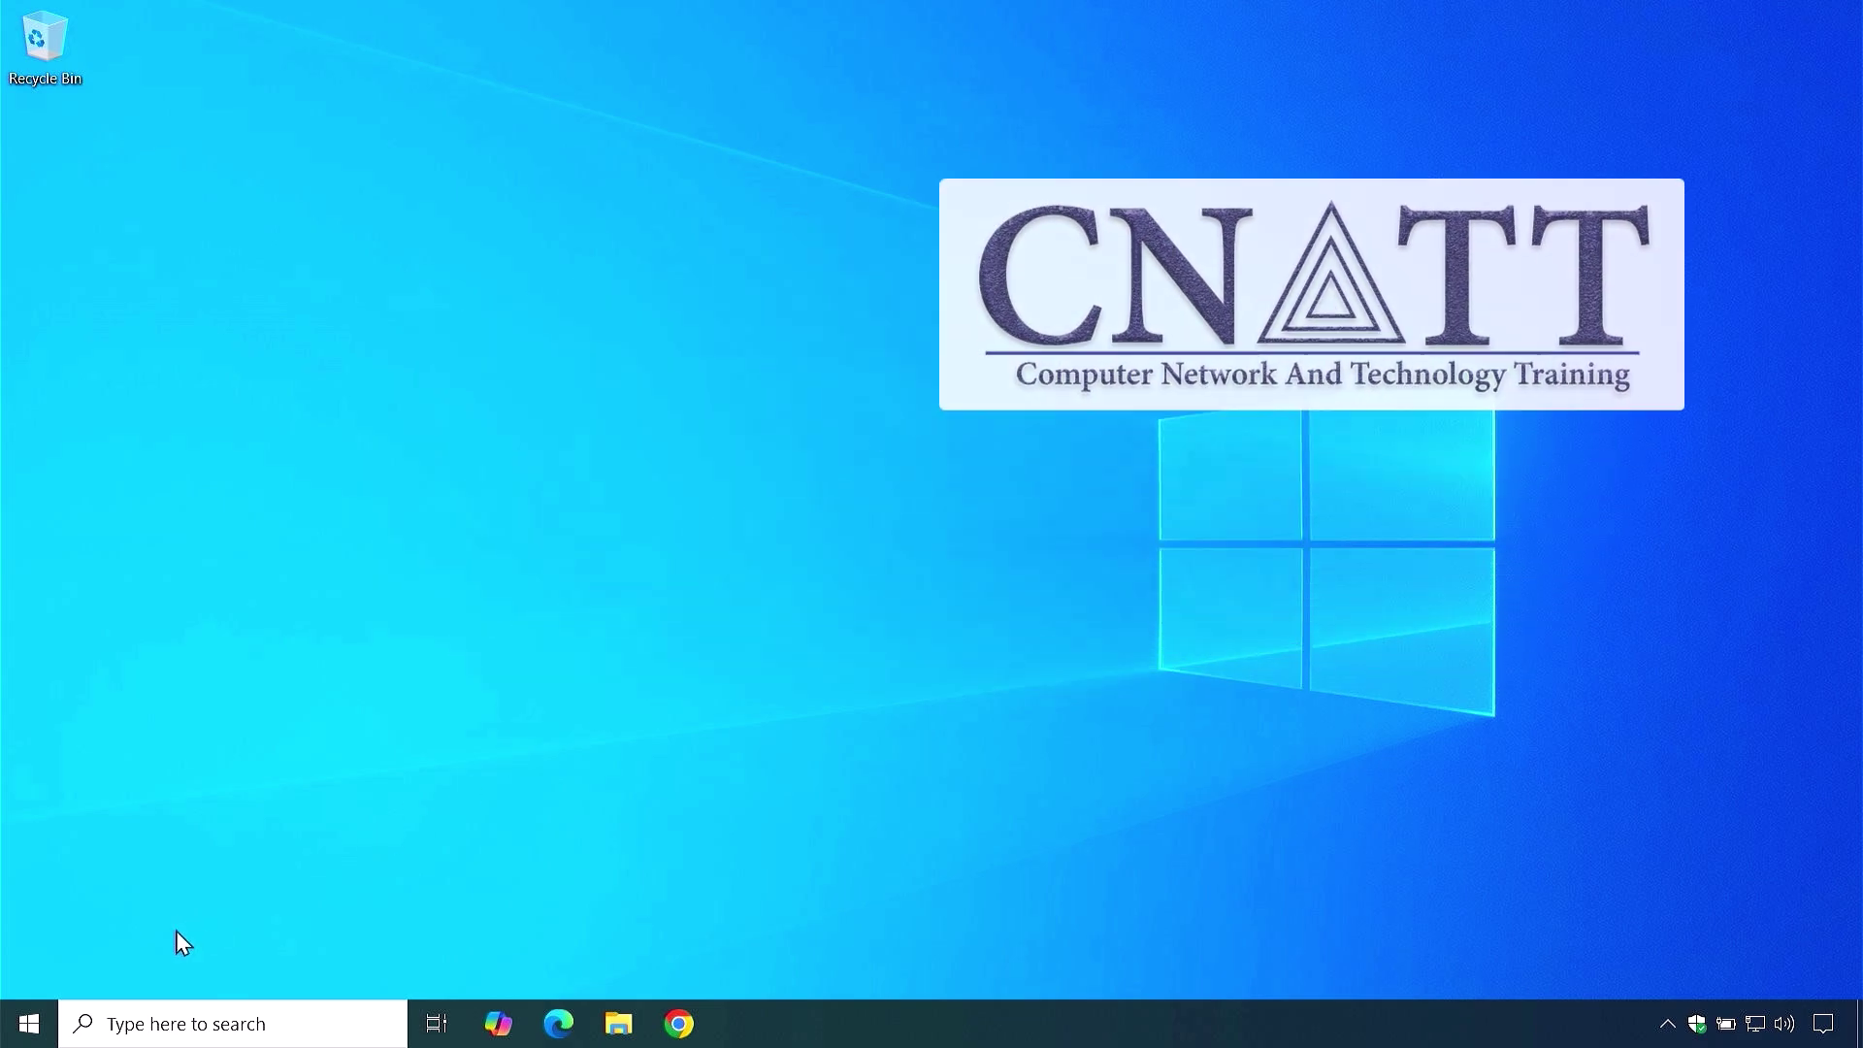
Step: Shift-restart from the Start menu's power options to boot into recovery
{"action": "left_click", "coordinate": [28, 1023]}
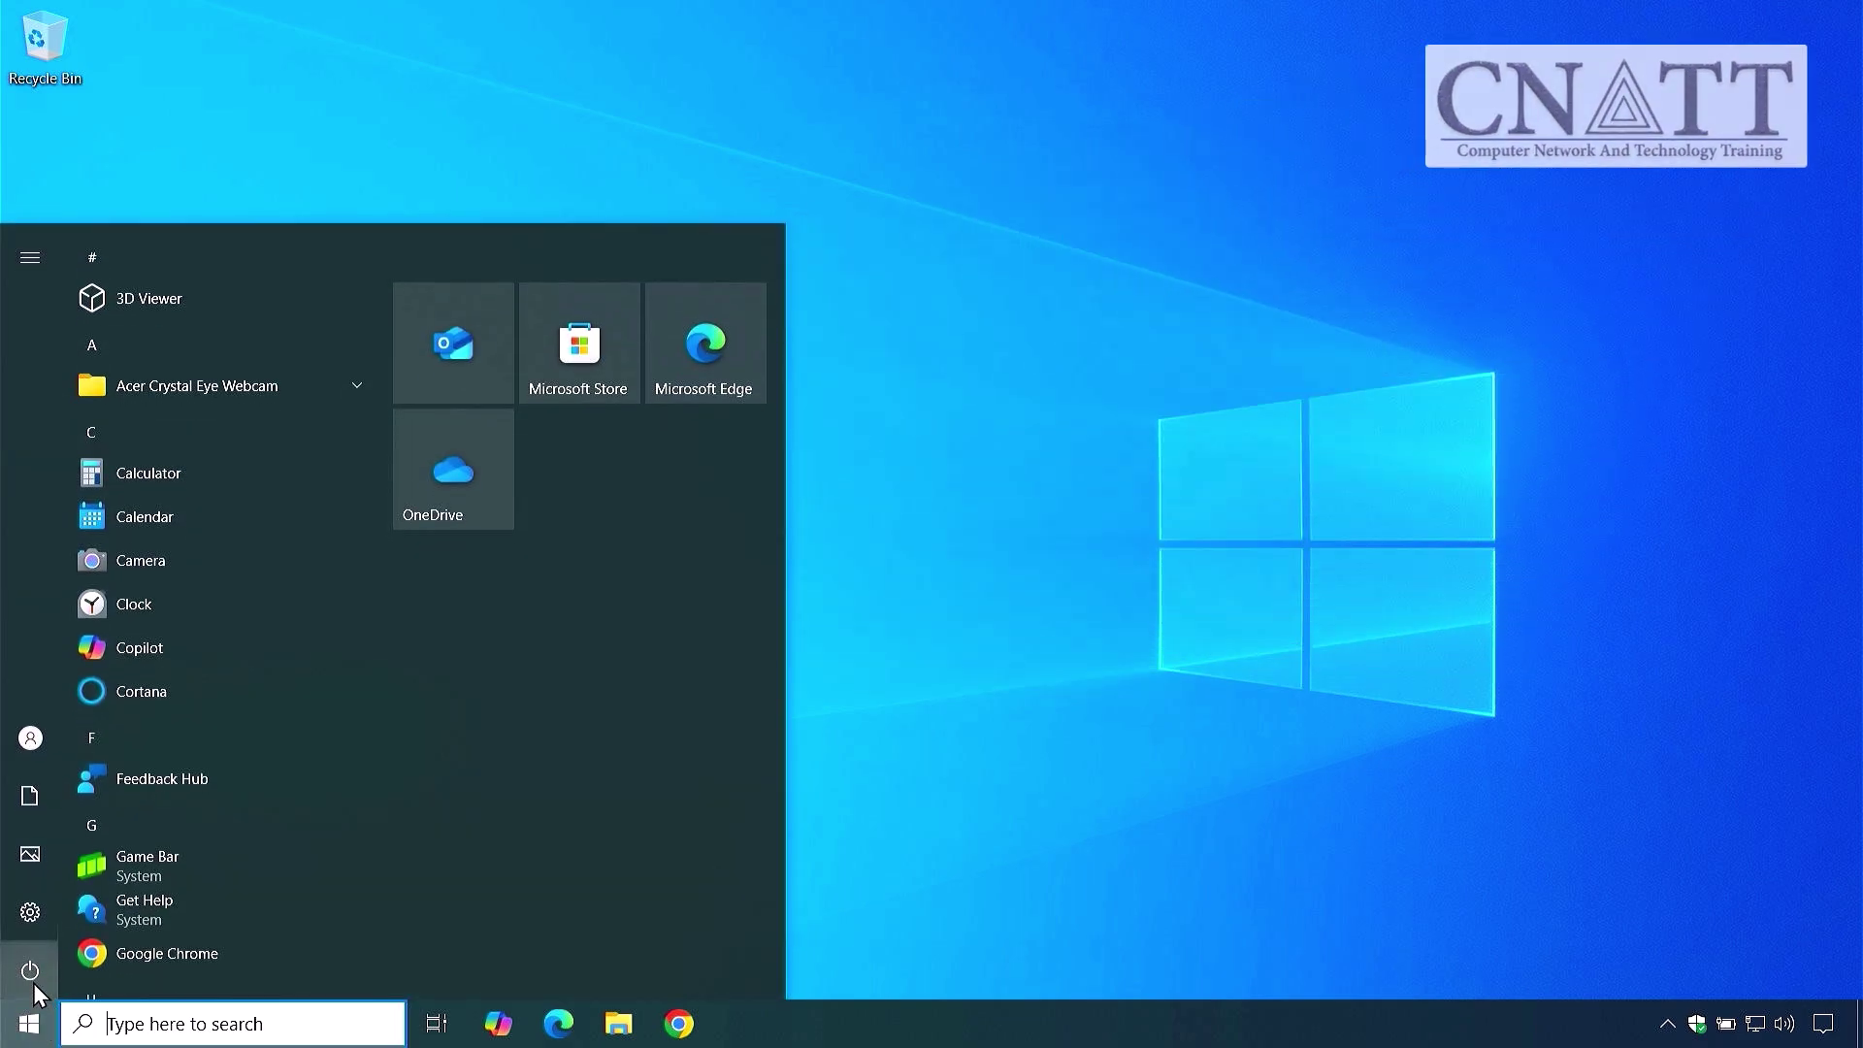
{"action": "left_click", "coordinate": [32, 978]}
{"action": "key", "text": "shift"}
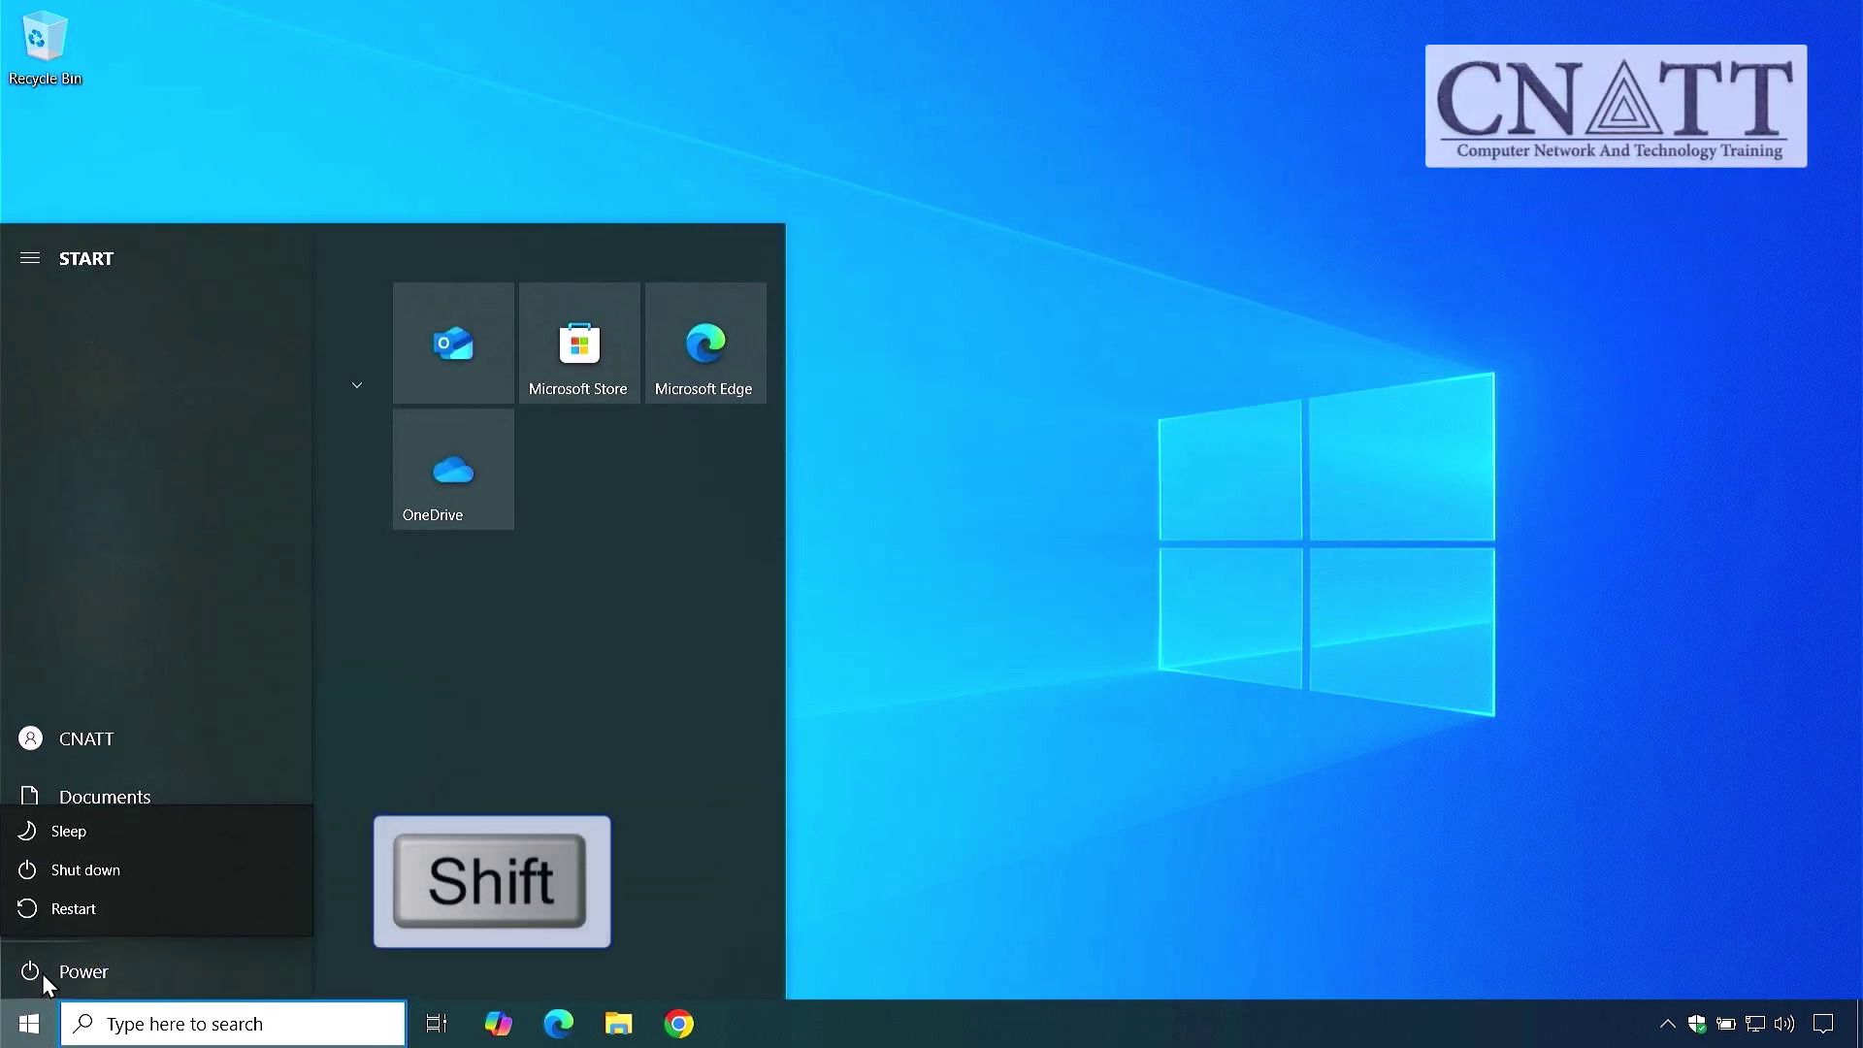
{"action": "left_click", "coordinate": [128, 915], "text": "shift"}
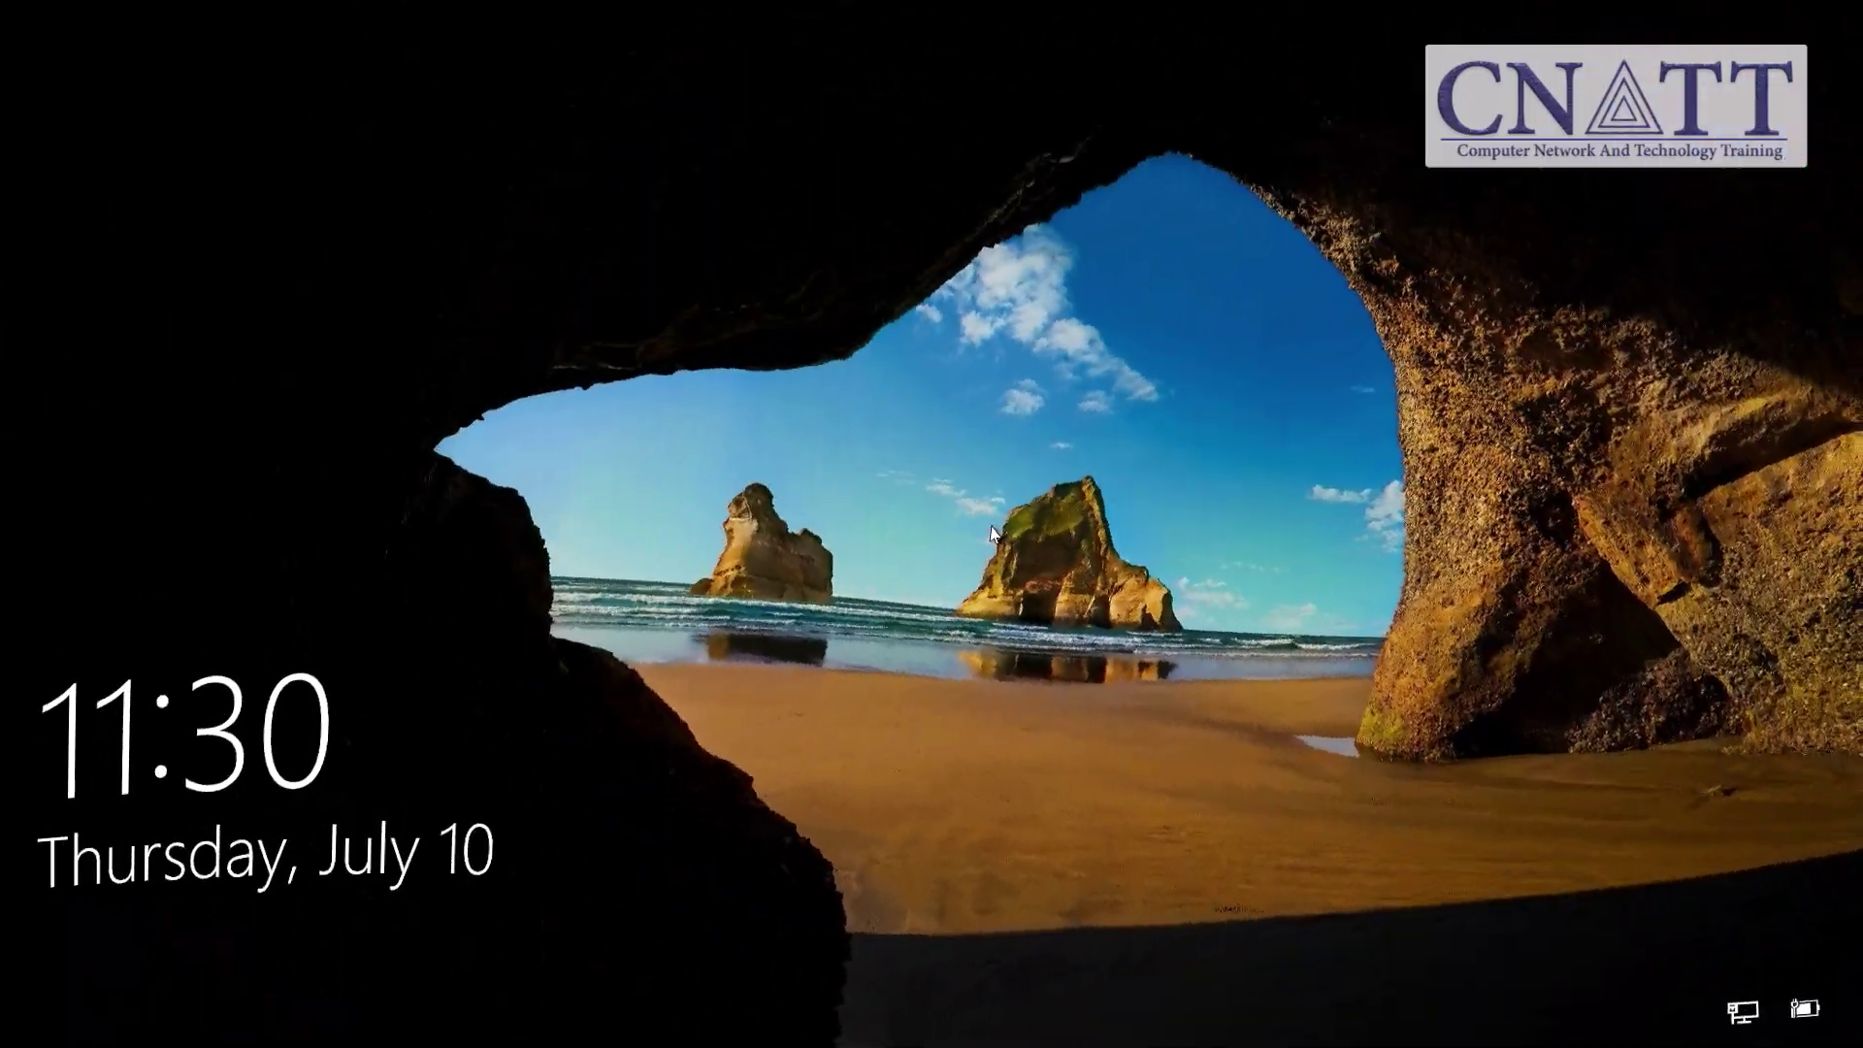
Step: Restart into recovery from the sign-in screen's power button
{"action": "left_click", "coordinate": [990, 518]}
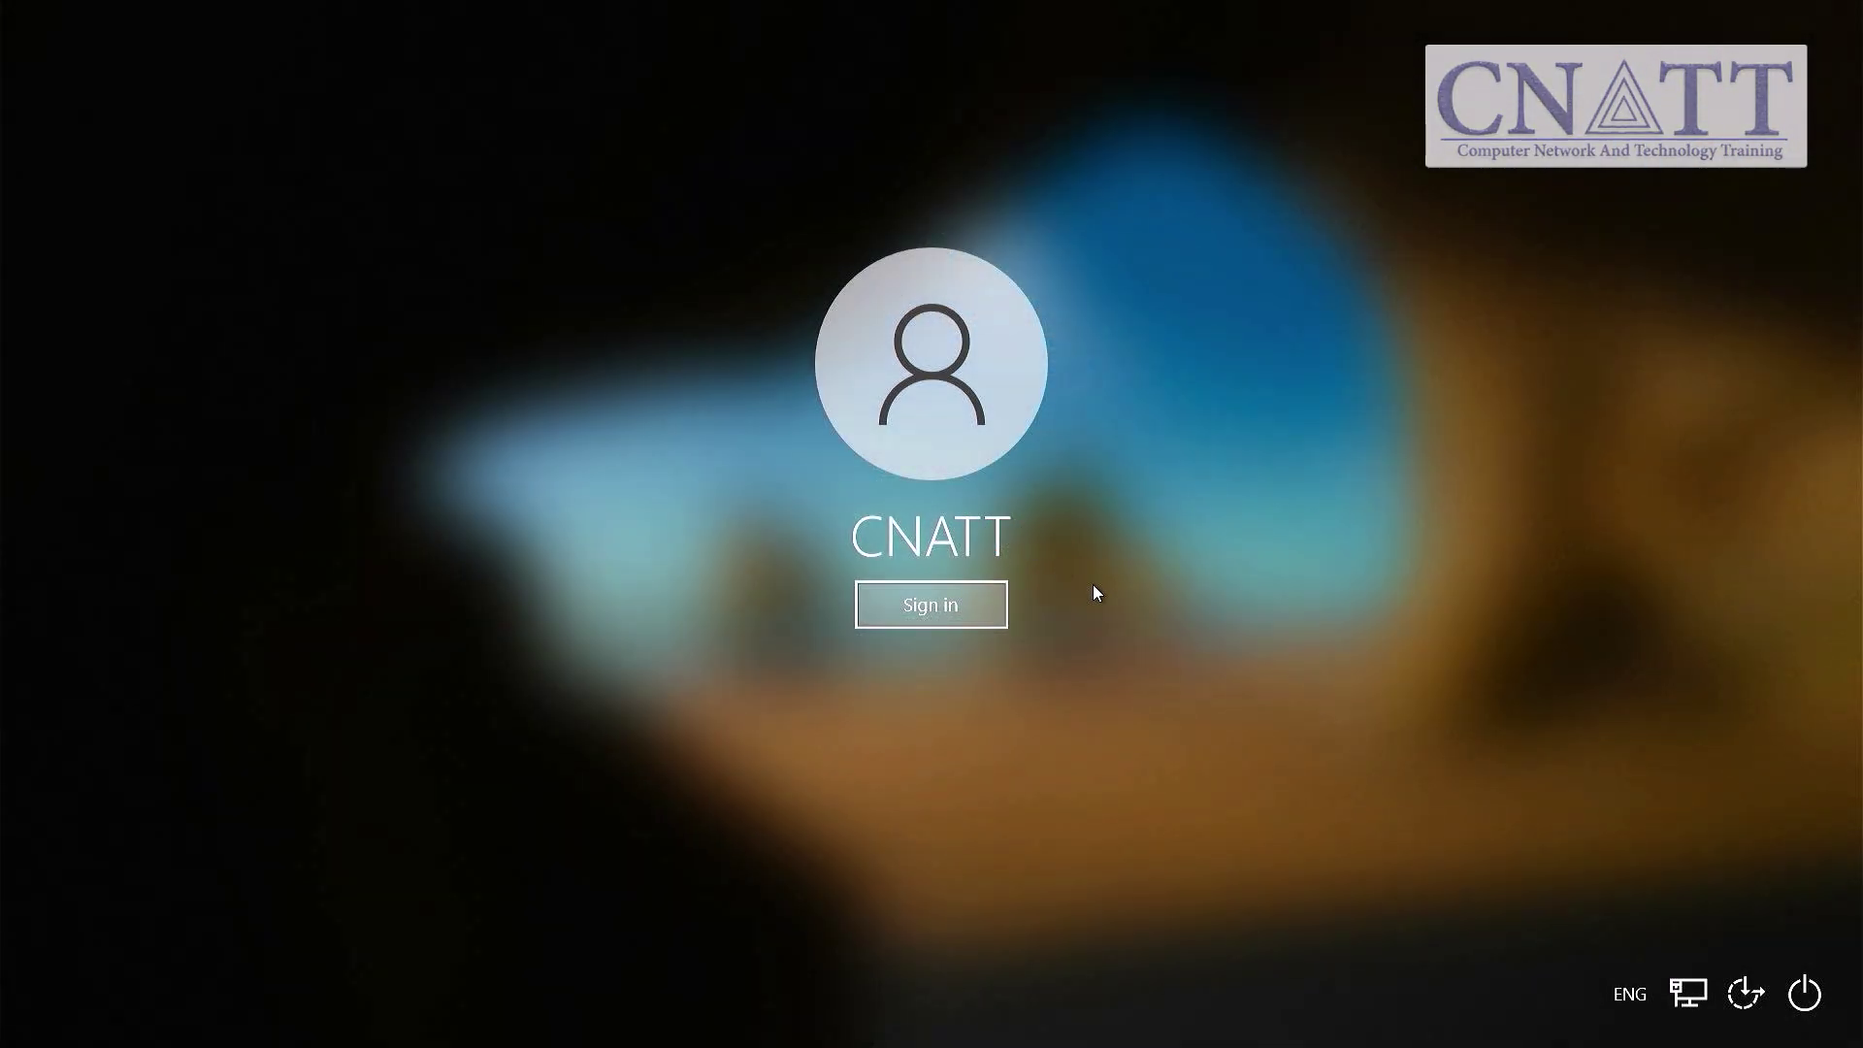
{"action": "left_click", "coordinate": [1806, 995]}
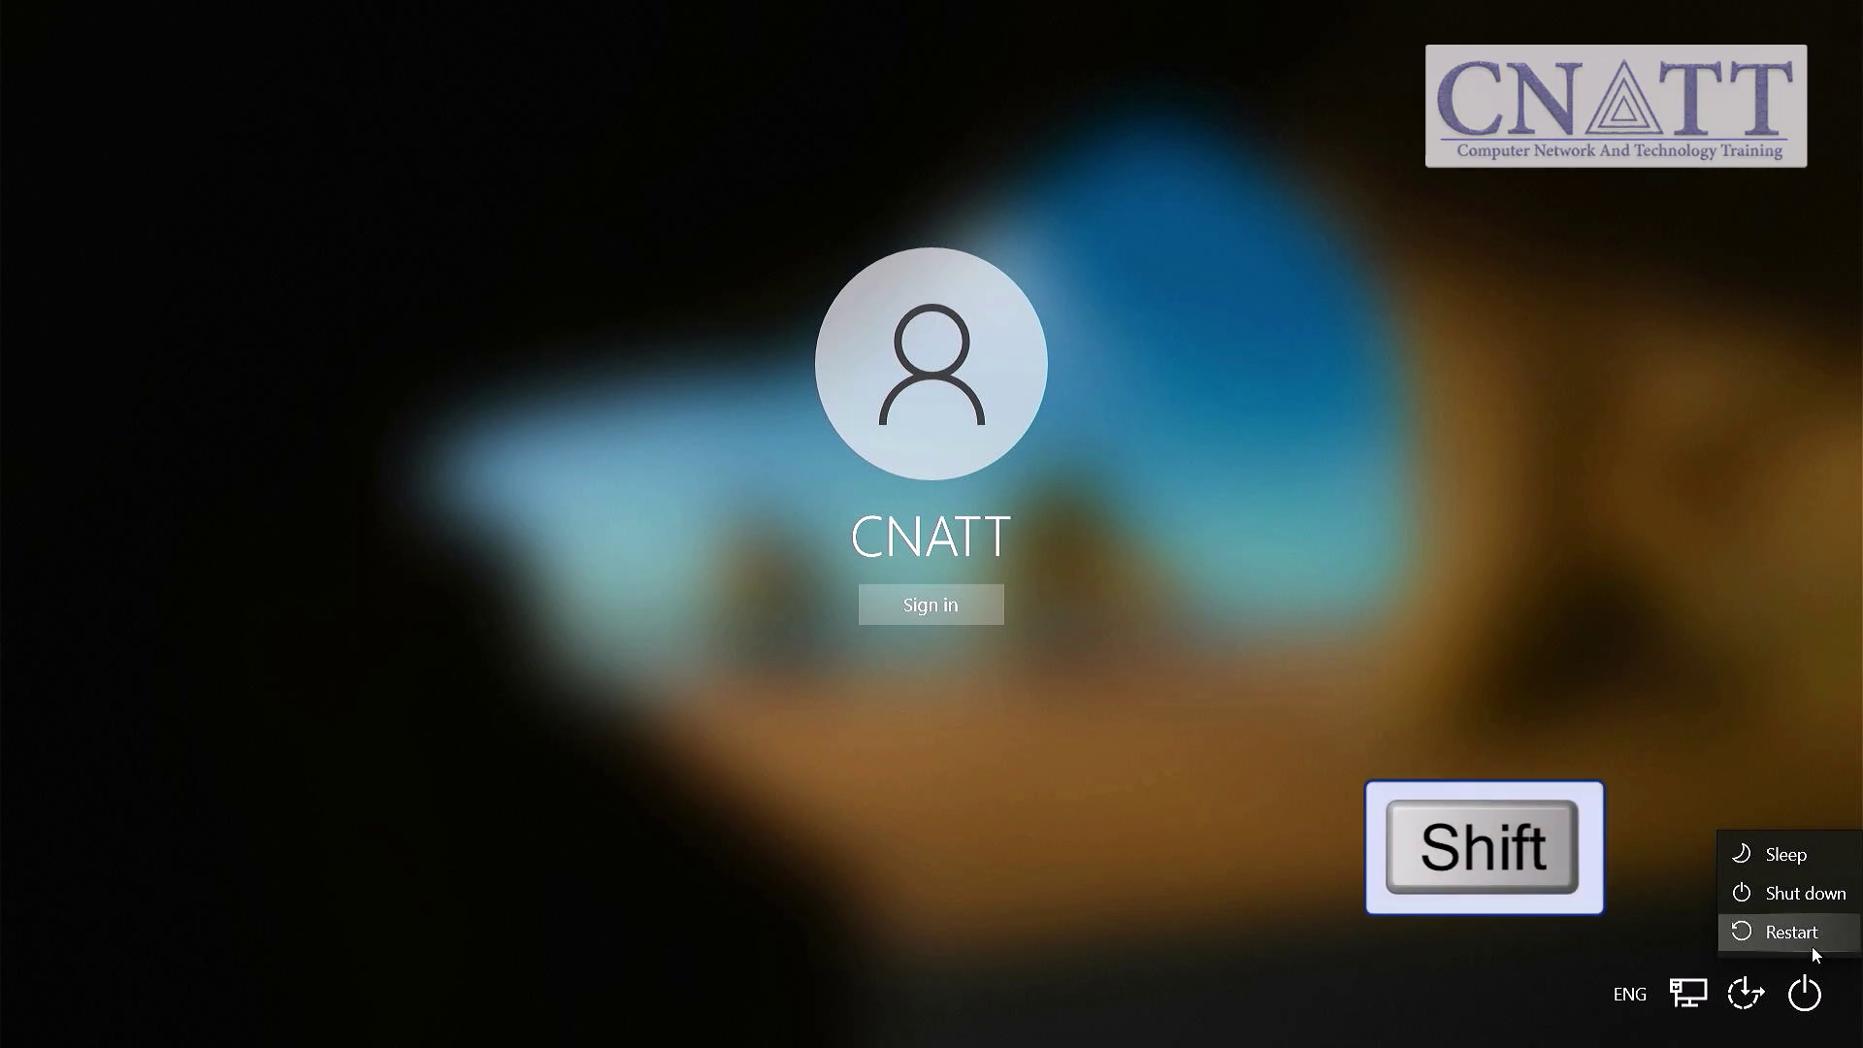
{"action": "left_click", "coordinate": [1812, 946], "text": "shift"}
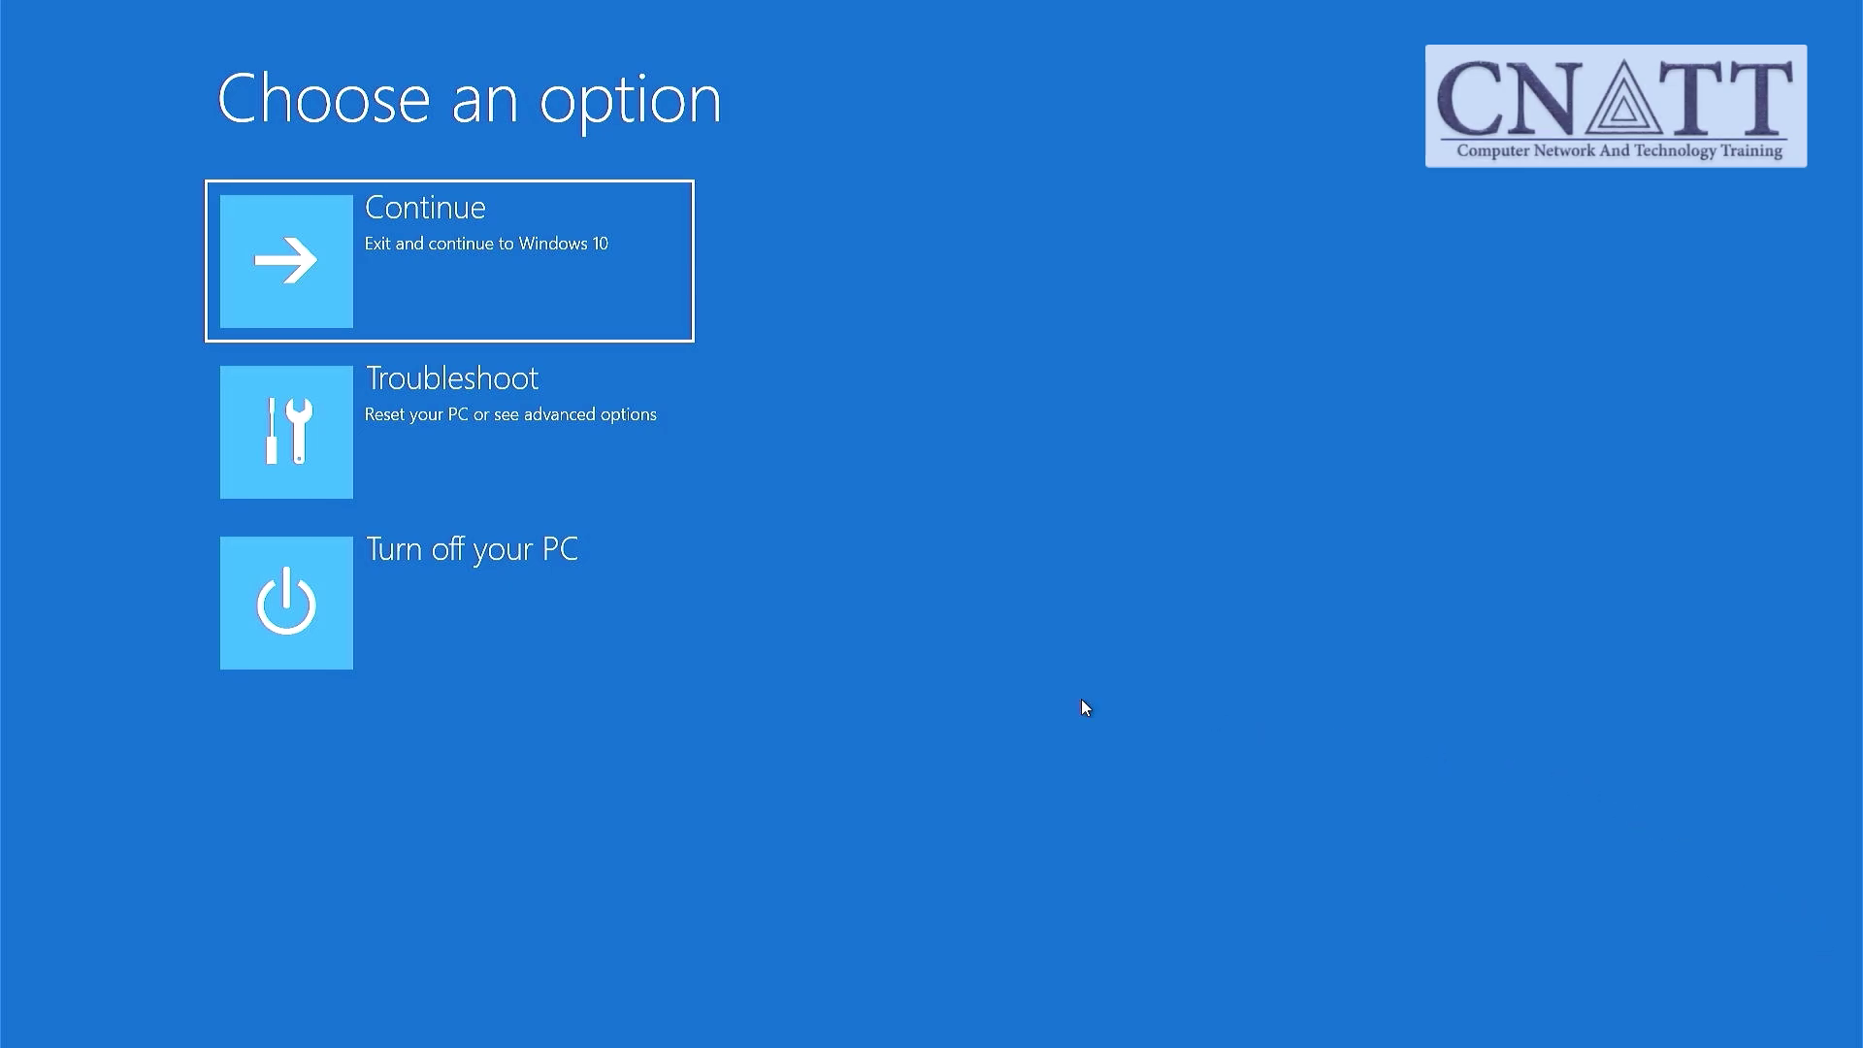
Step: Choose Troubleshoot > Advanced options > Startup Settings and restart to select Safe Mode
{"action": "left_click", "coordinate": [593, 503]}
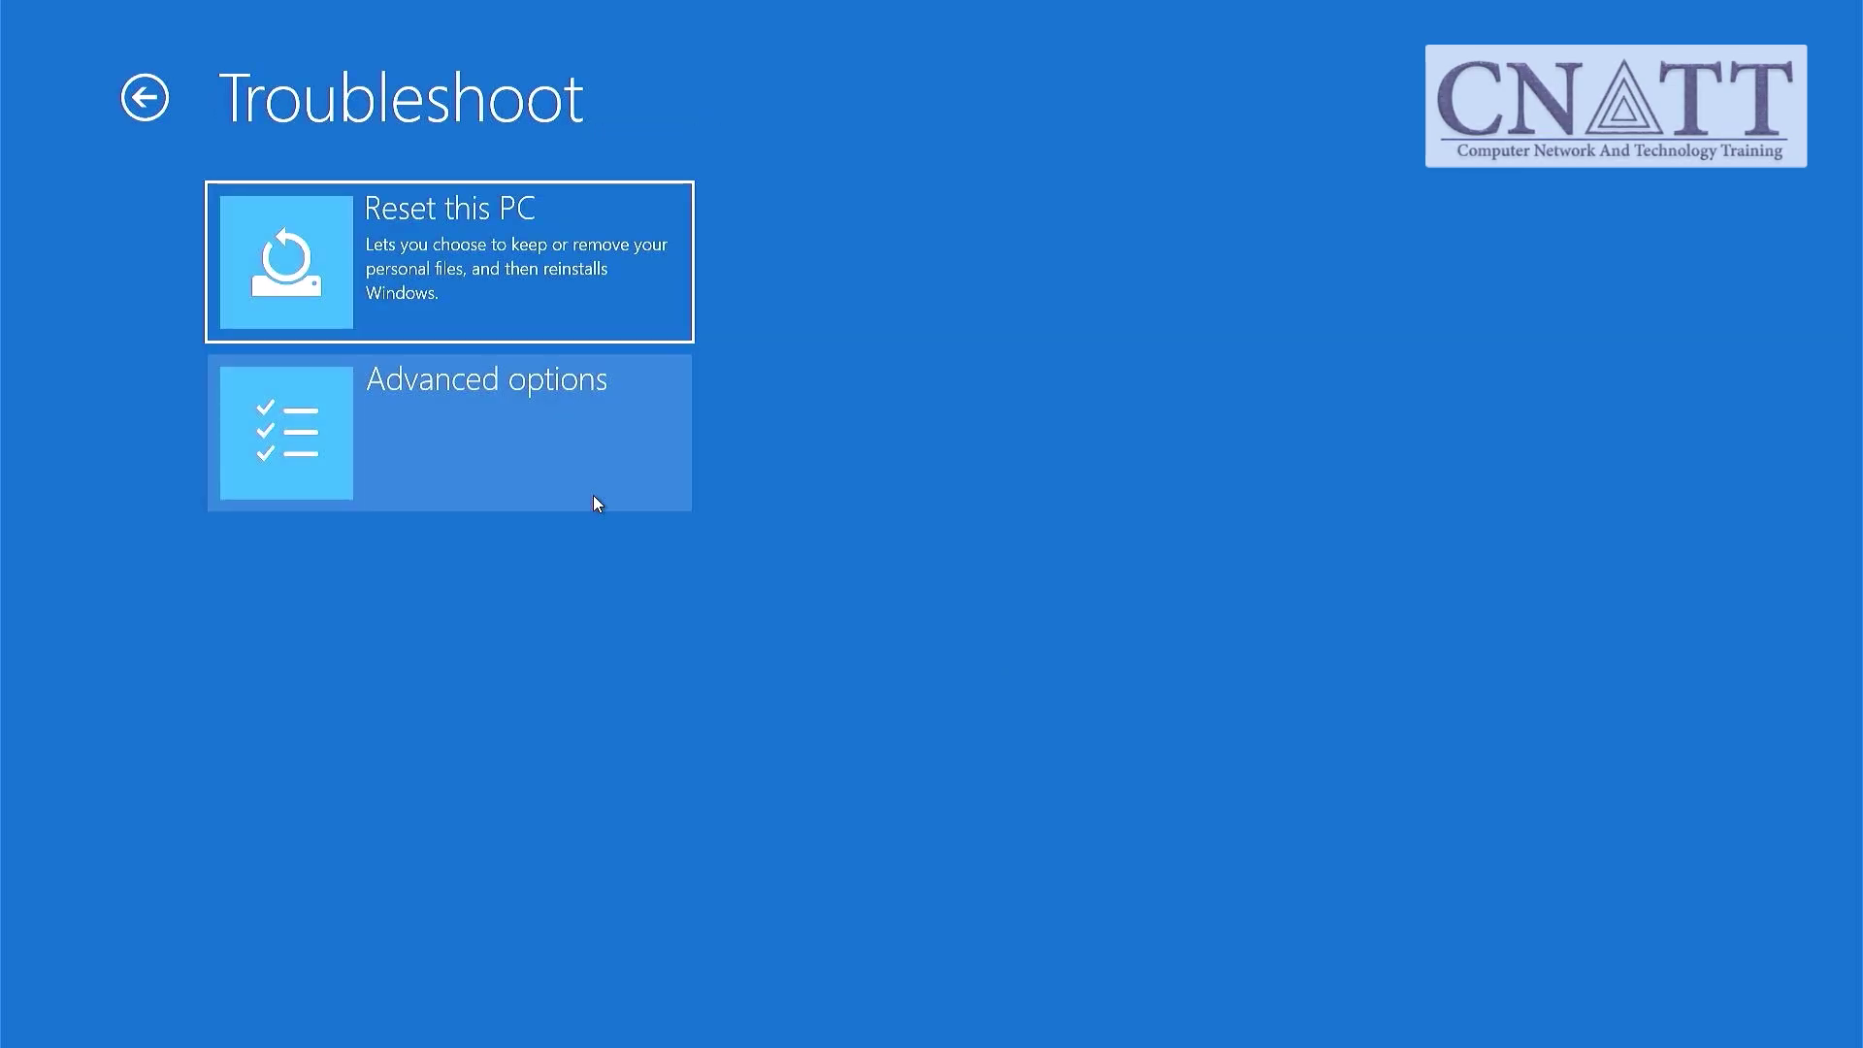
{"action": "left_click", "coordinate": [594, 497]}
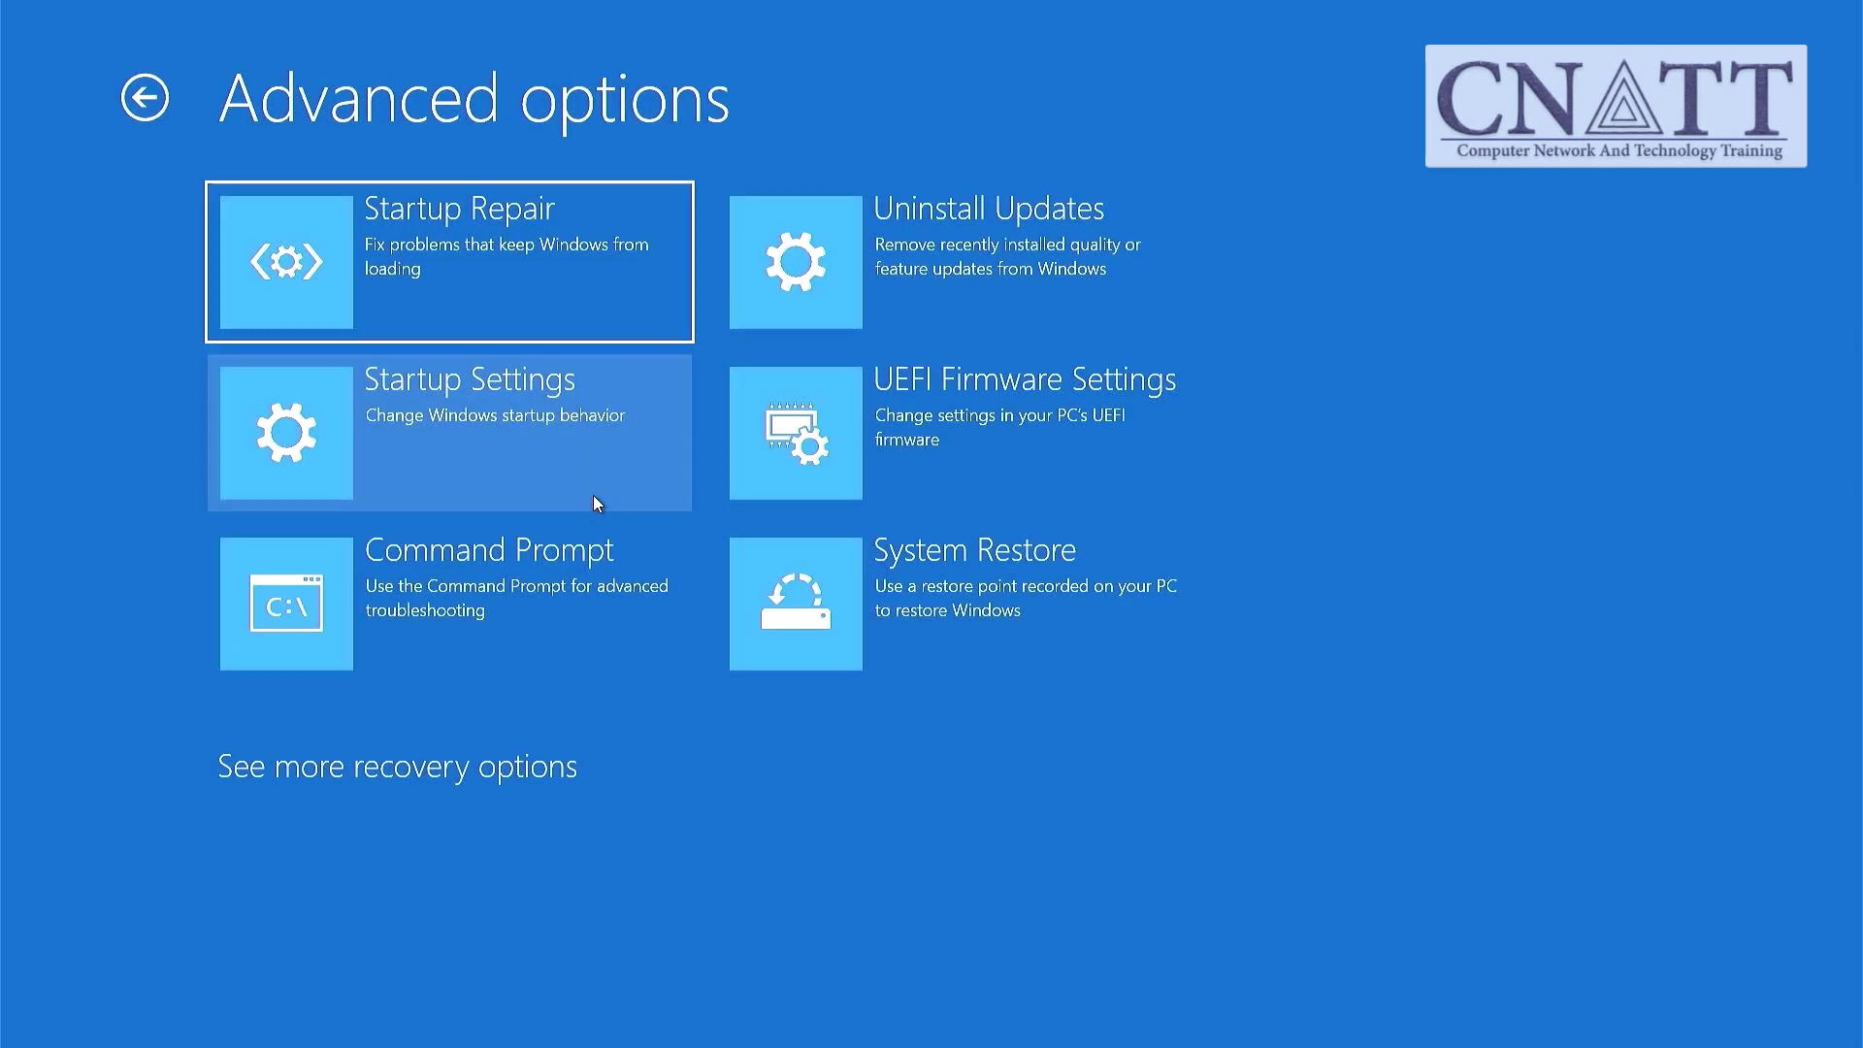
{"action": "left_click", "coordinate": [596, 502]}
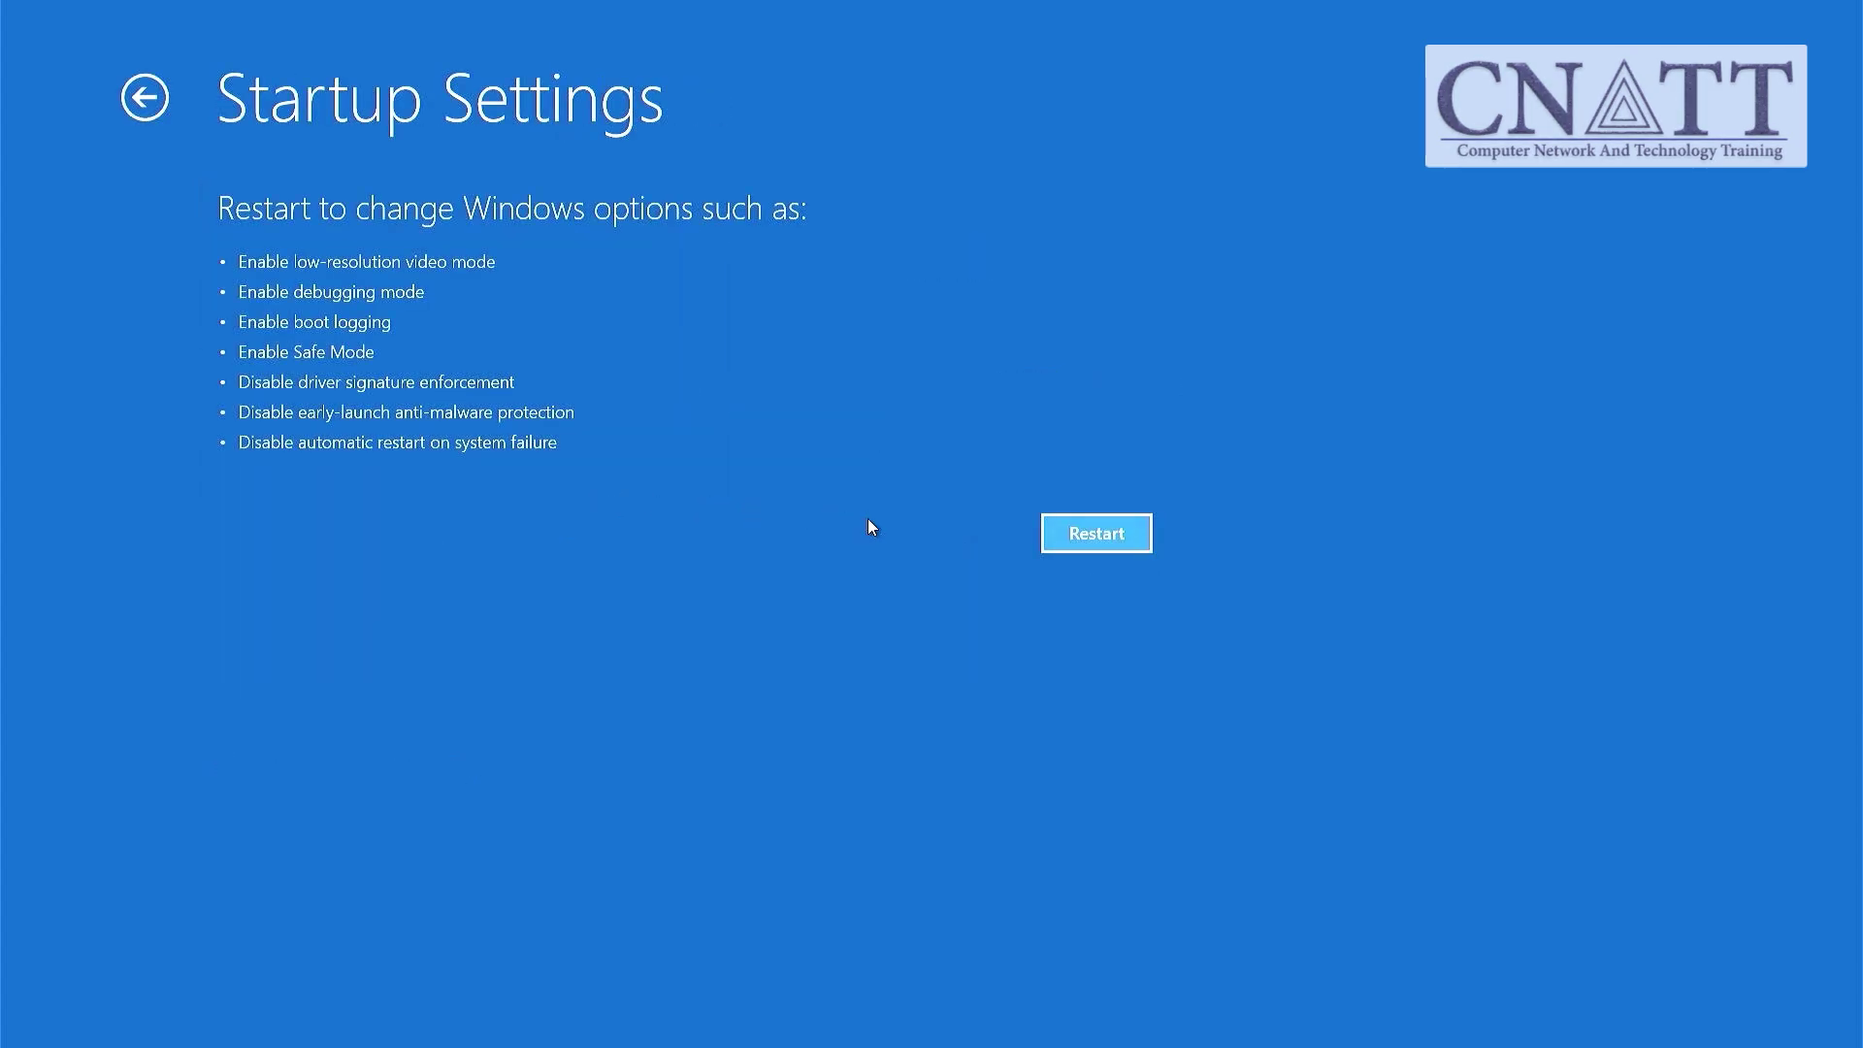
{"action": "left_click", "coordinate": [1052, 543]}
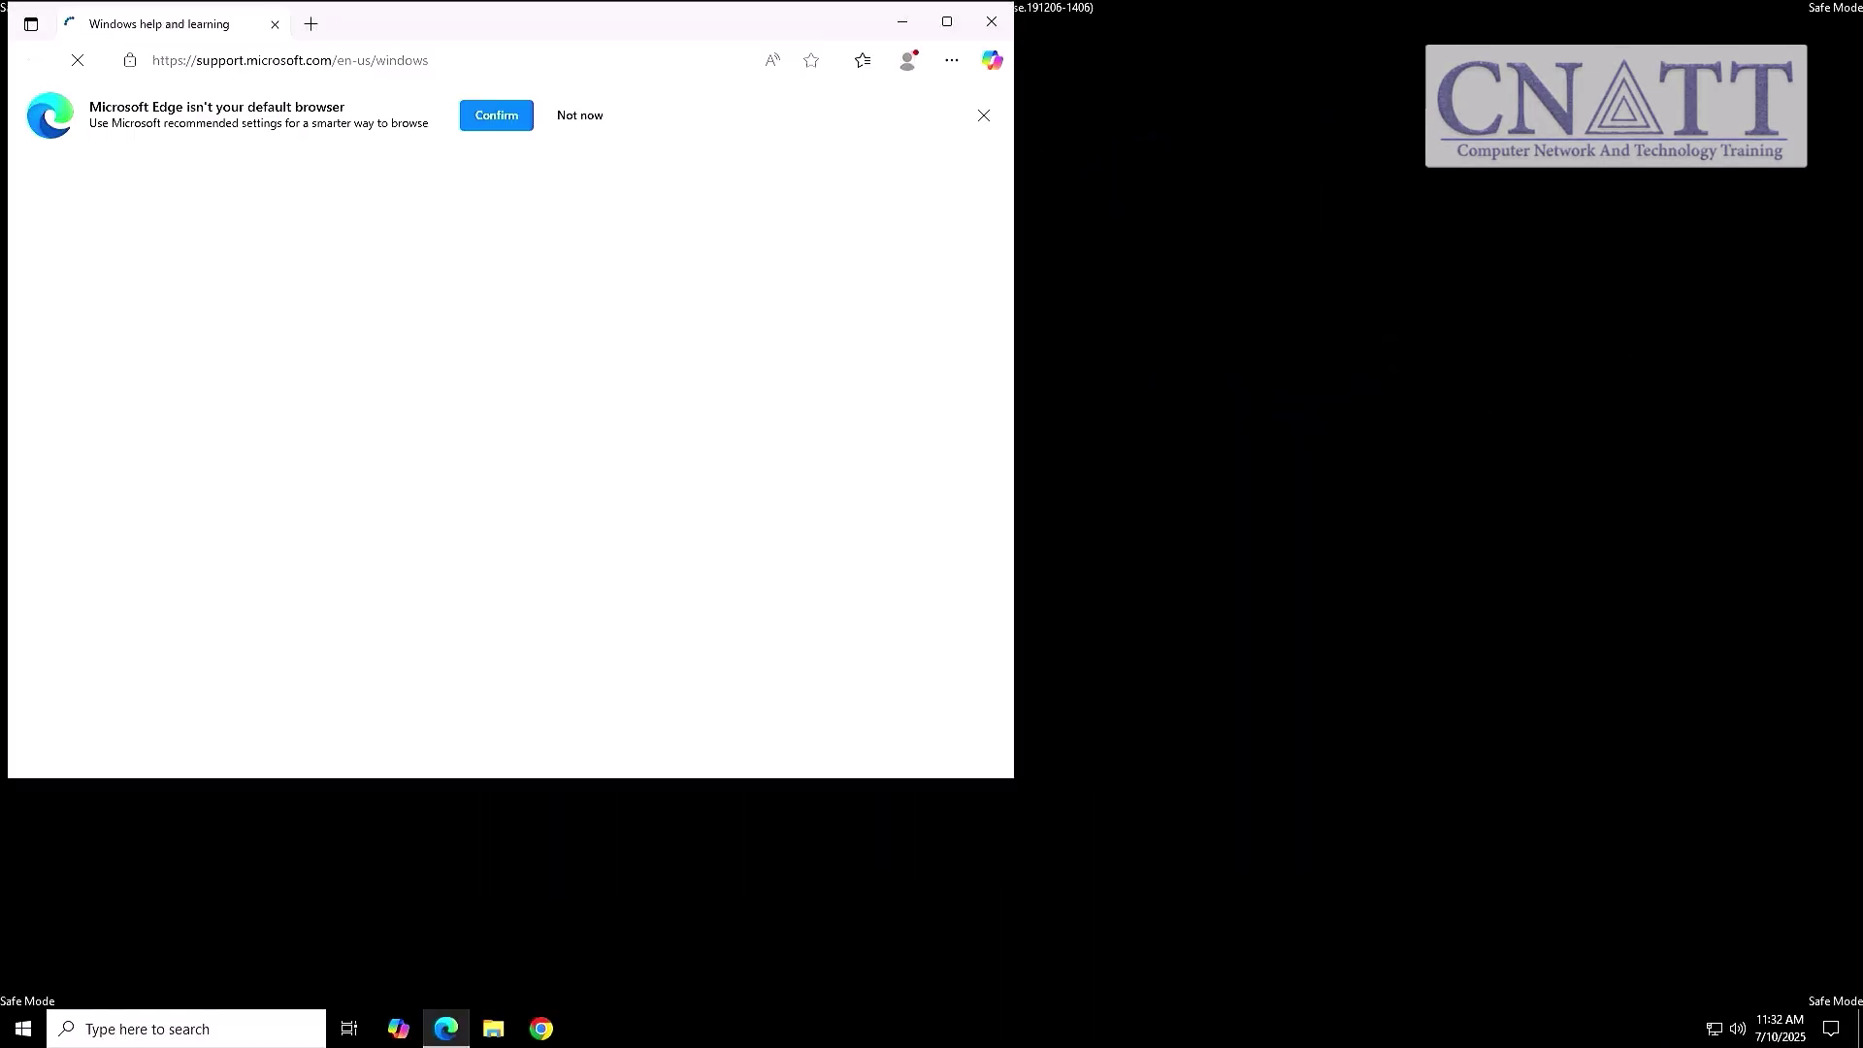
Step: Close Edge and restart Windows from the Start menu's power options
{"action": "left_click", "coordinate": [990, 21]}
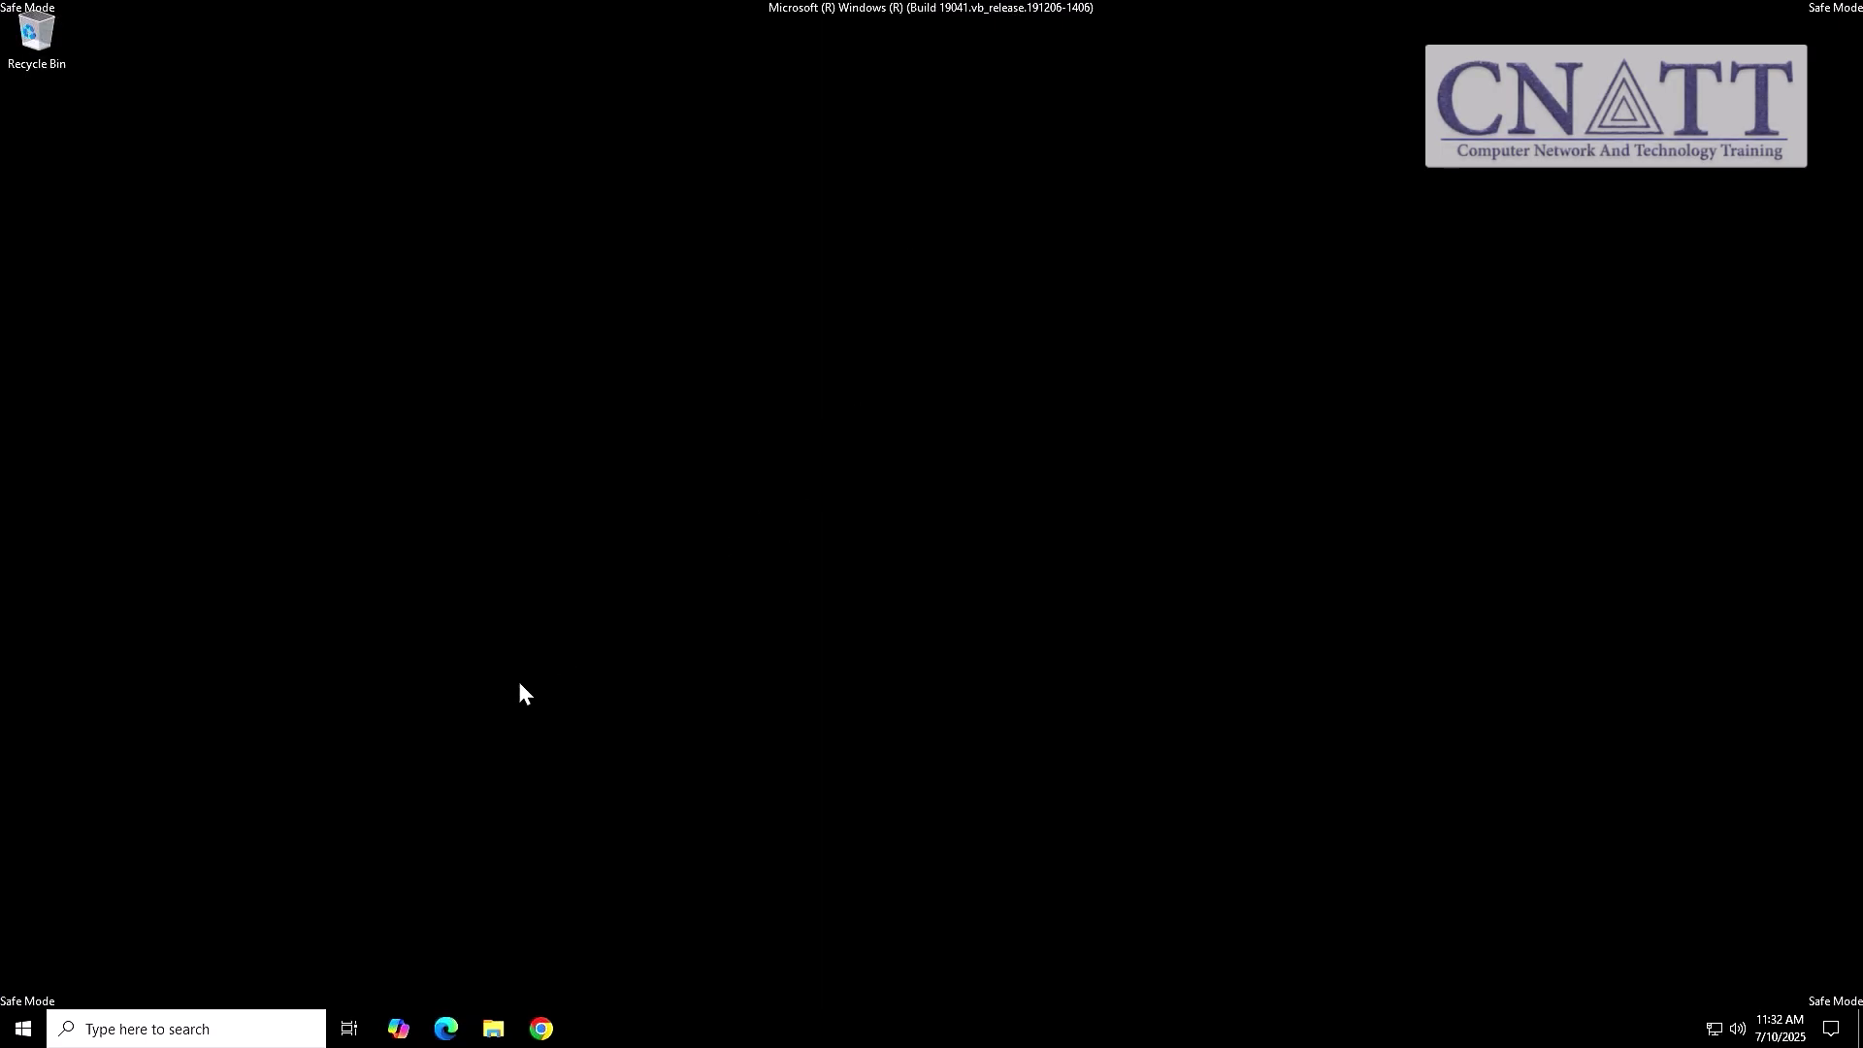
{"action": "left_click", "coordinate": [24, 1028]}
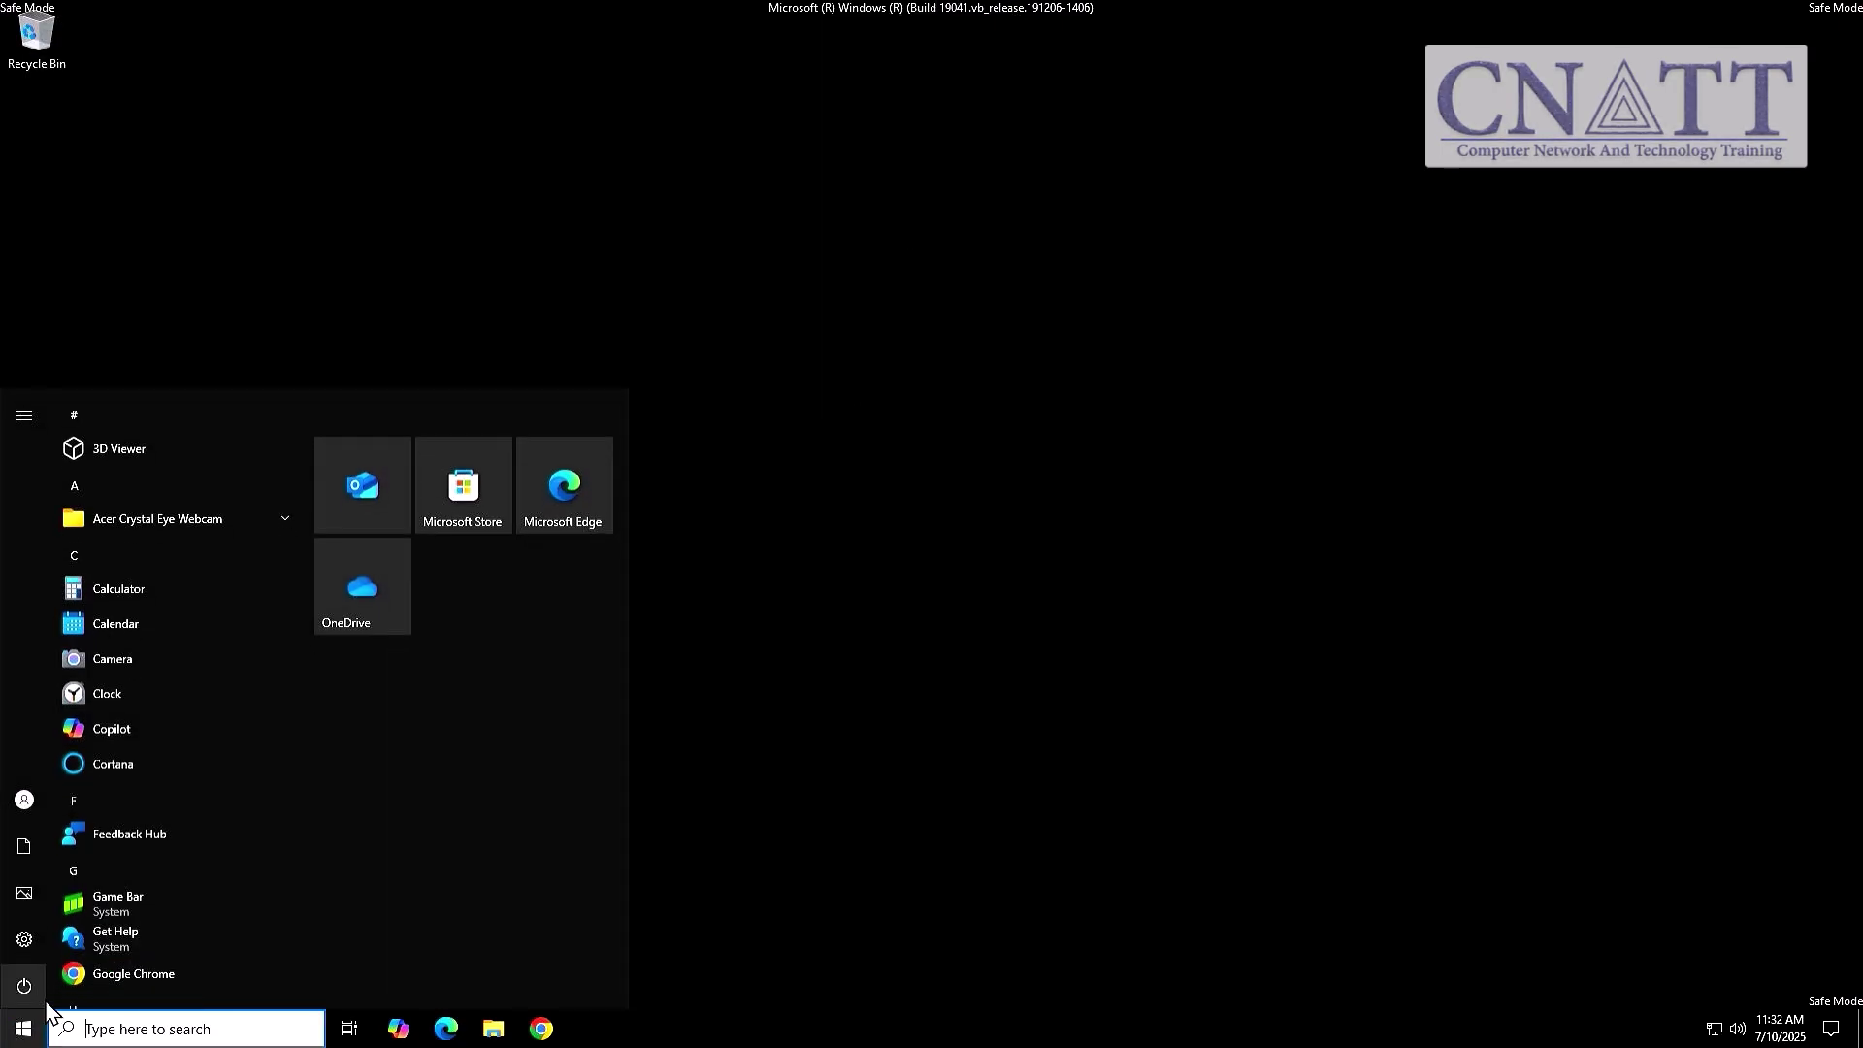
{"action": "left_click", "coordinate": [27, 985]}
{"action": "left_click", "coordinate": [43, 940]}
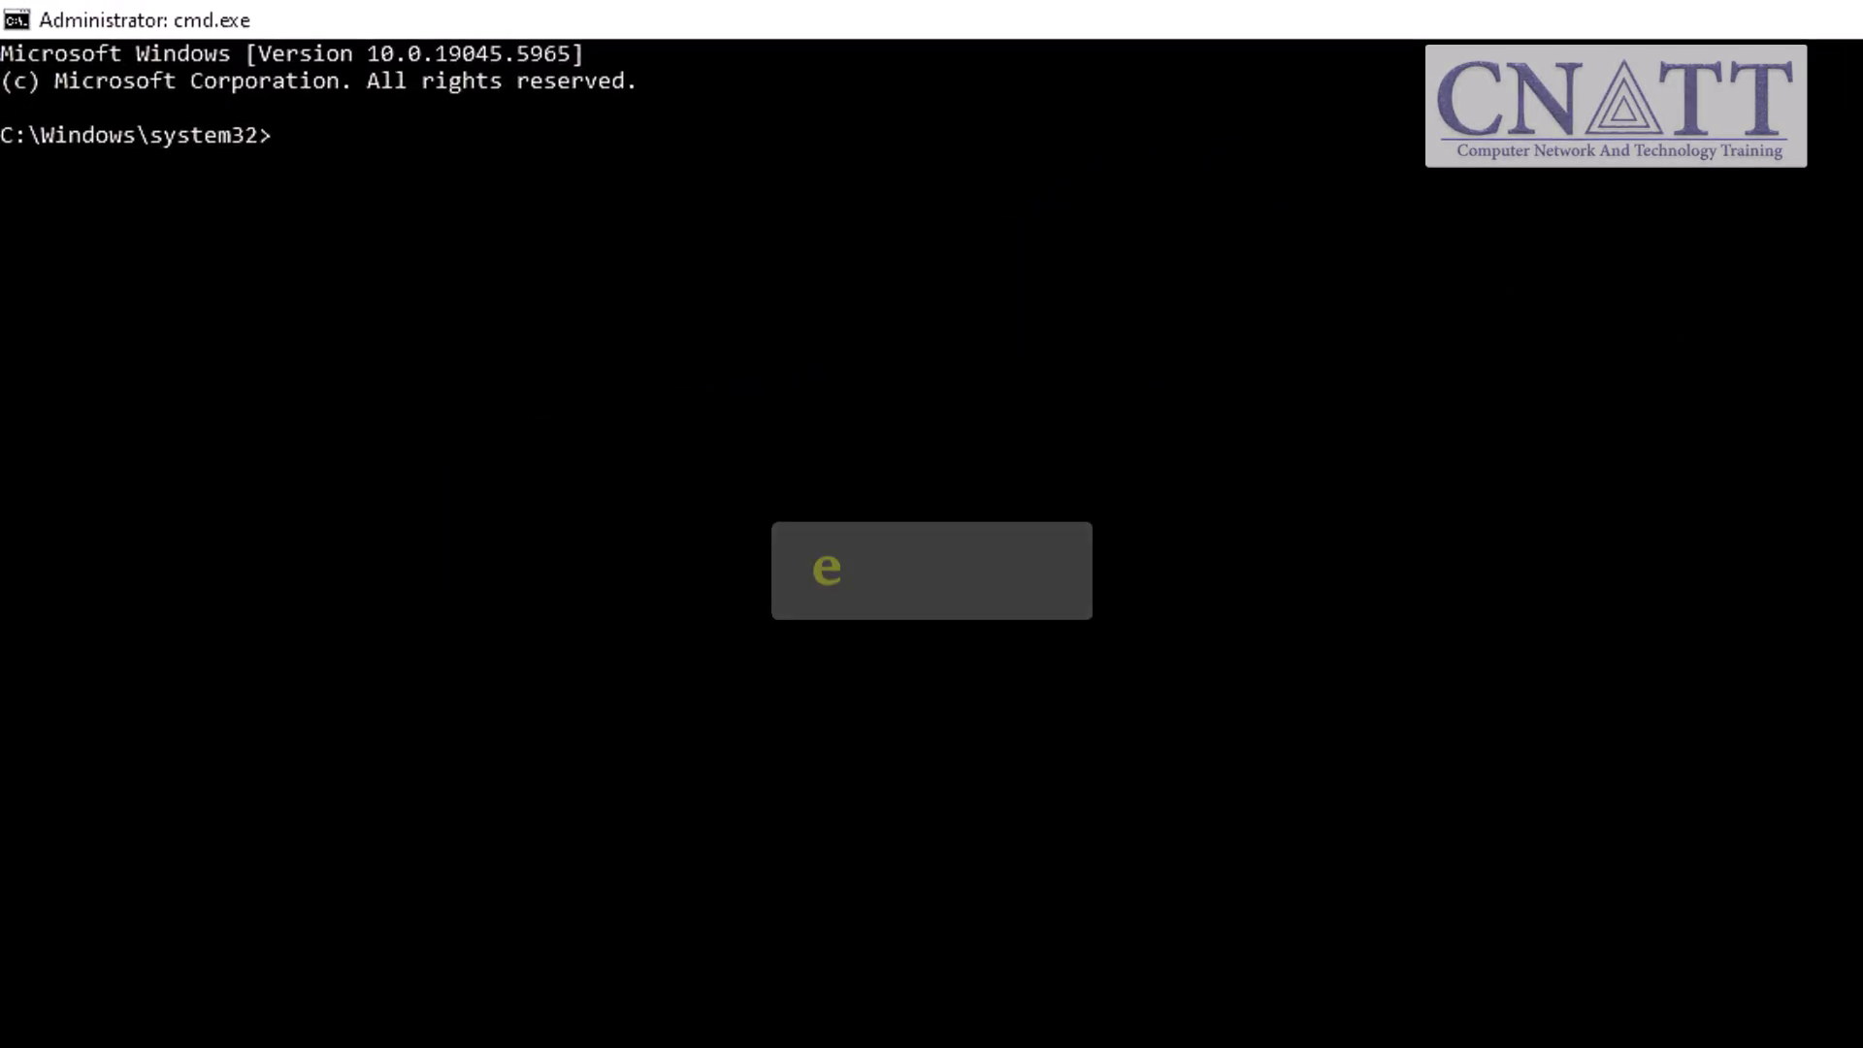
Step: Run explorer at the C:\Windows\system32 prompt, then close Command Prompt
{"action": "type", "text": "explorer"}
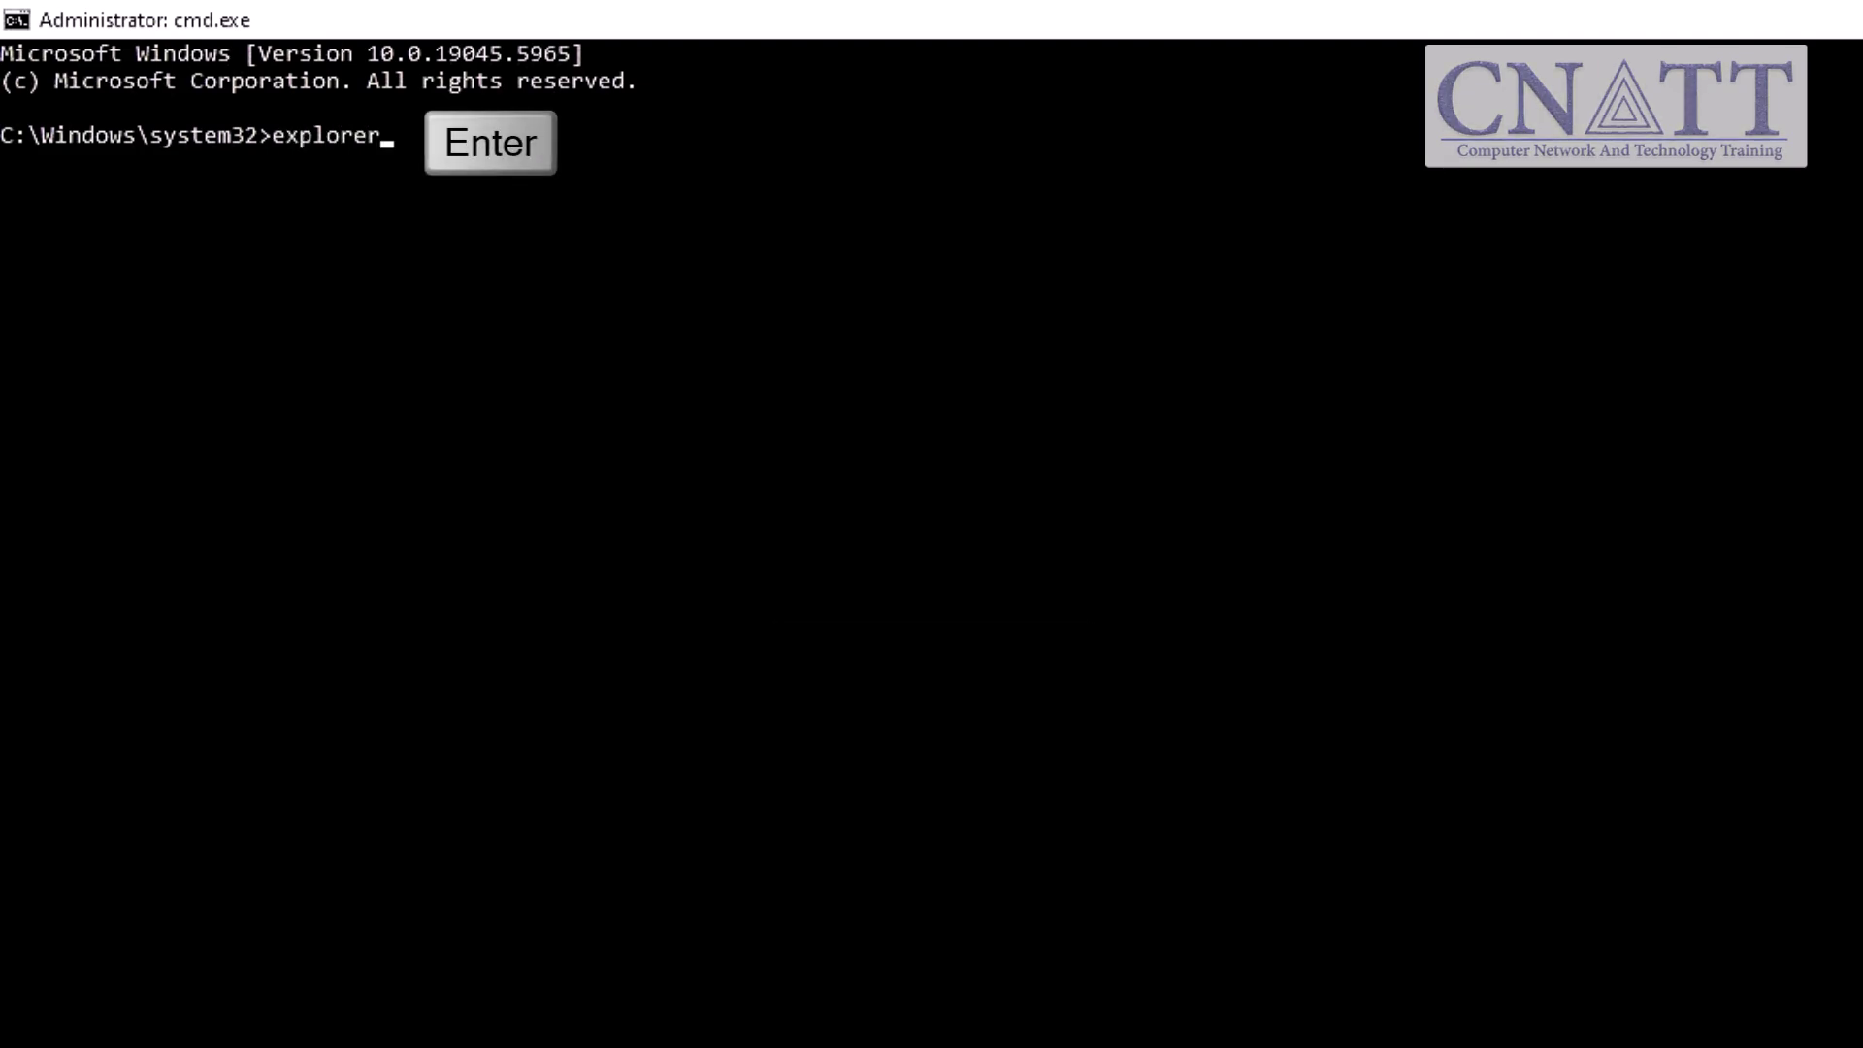
{"action": "key", "text": "Return"}
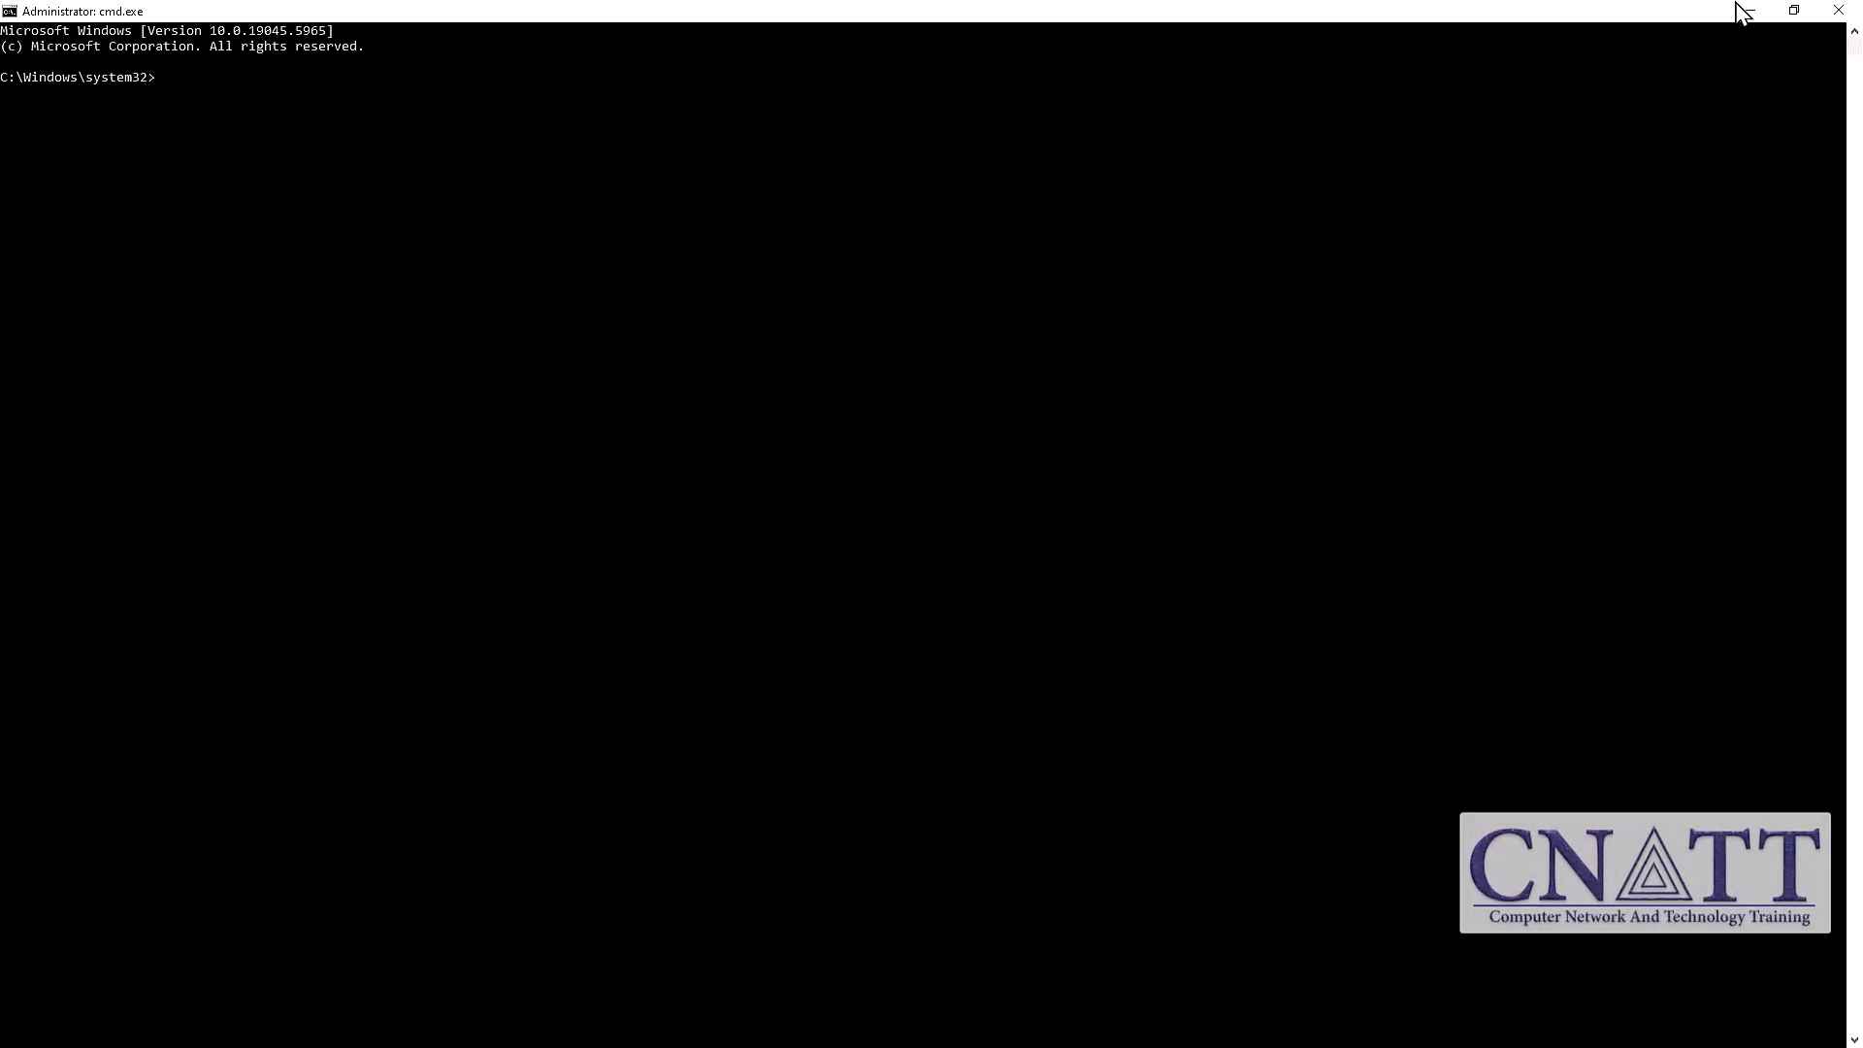
{"action": "left_click", "coordinate": [1836, 12]}
Step: Open Task Manager from the Ctrl+Alt+Delete screen and run explorer as a new task
{"action": "key", "text": "ctrl+alt+Delete"}
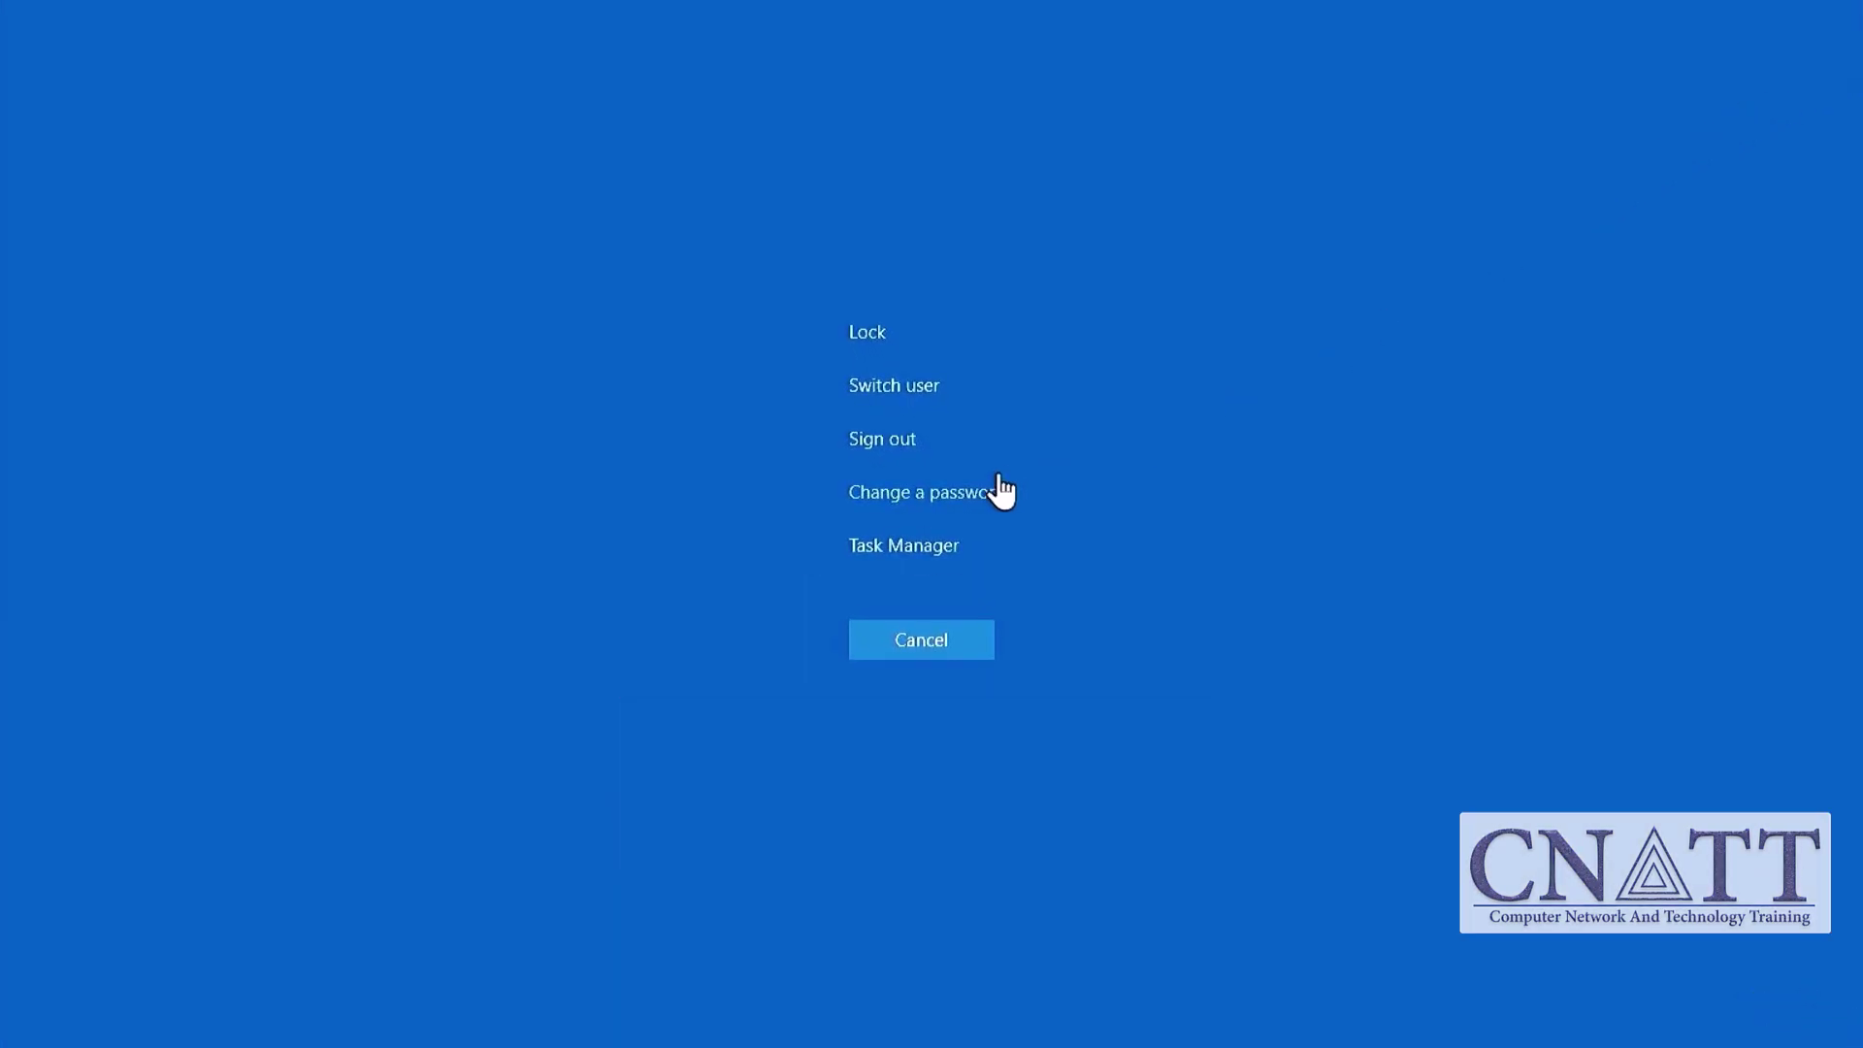
{"action": "left_click", "coordinate": [936, 545]}
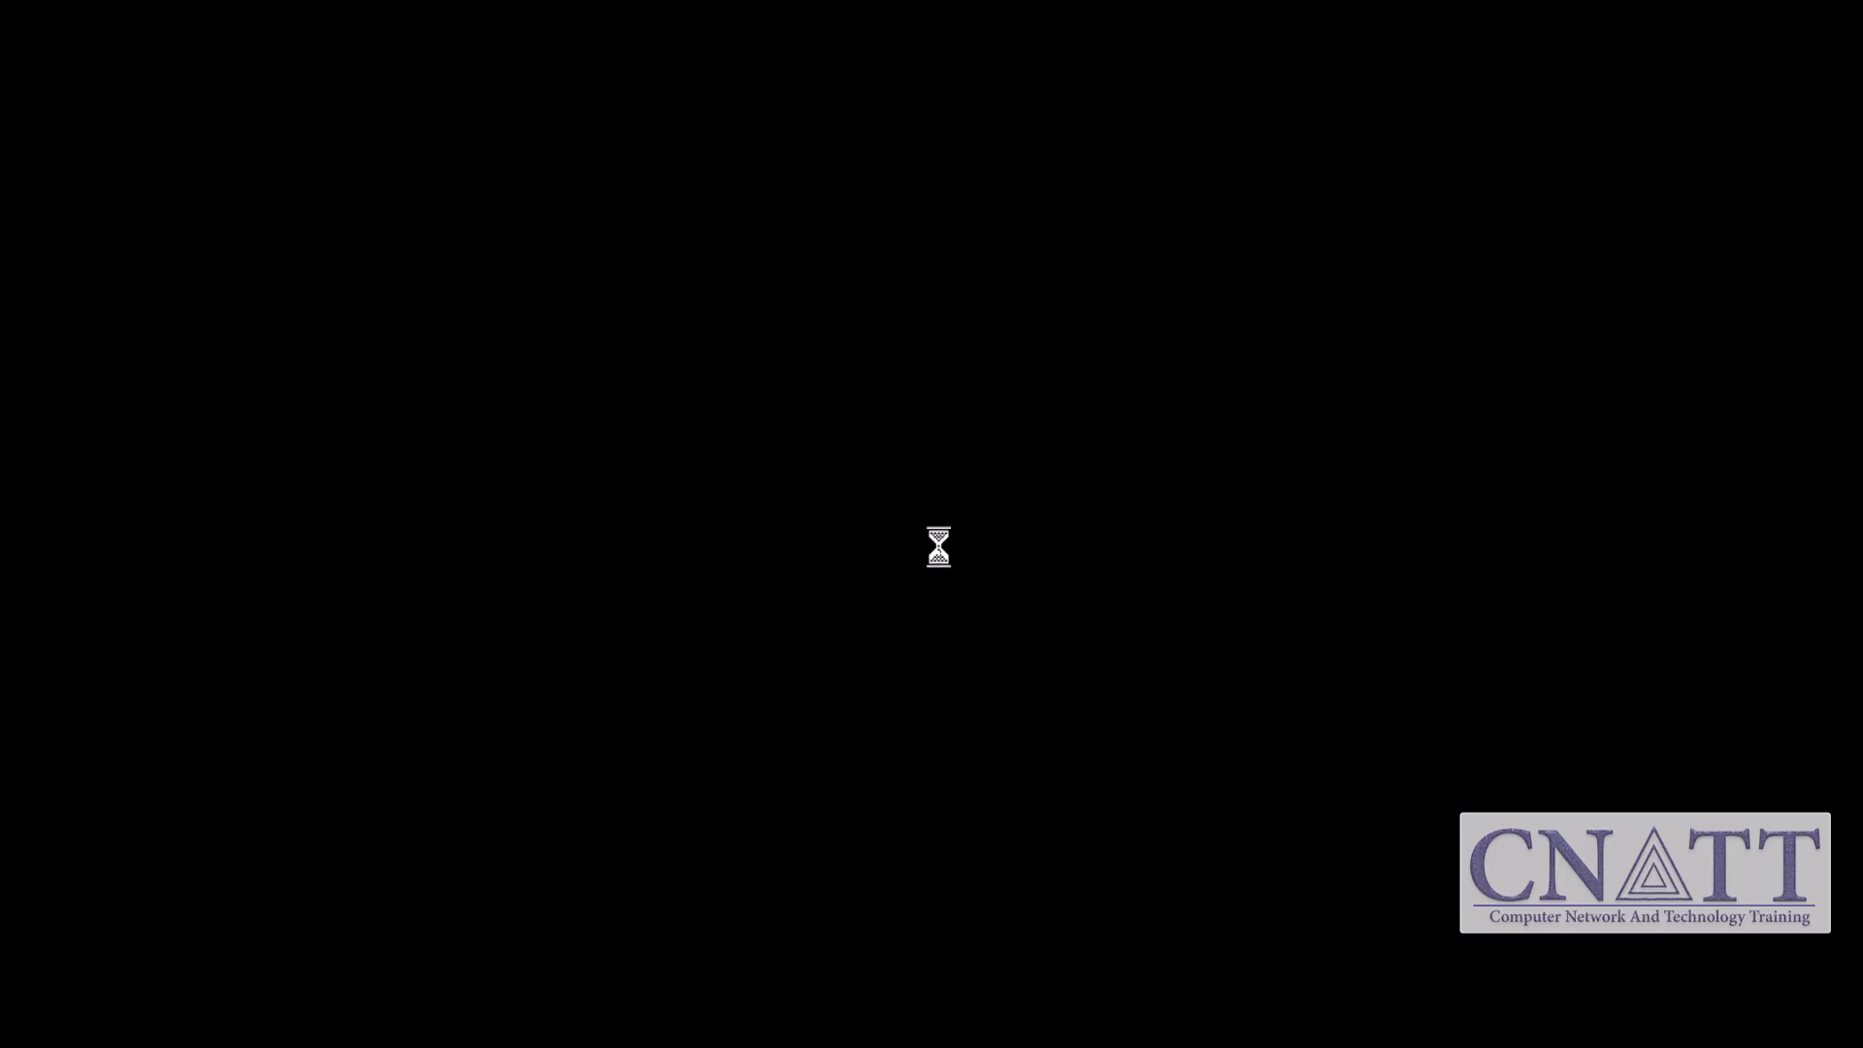
{"action": "left_click", "coordinate": [838, 194]}
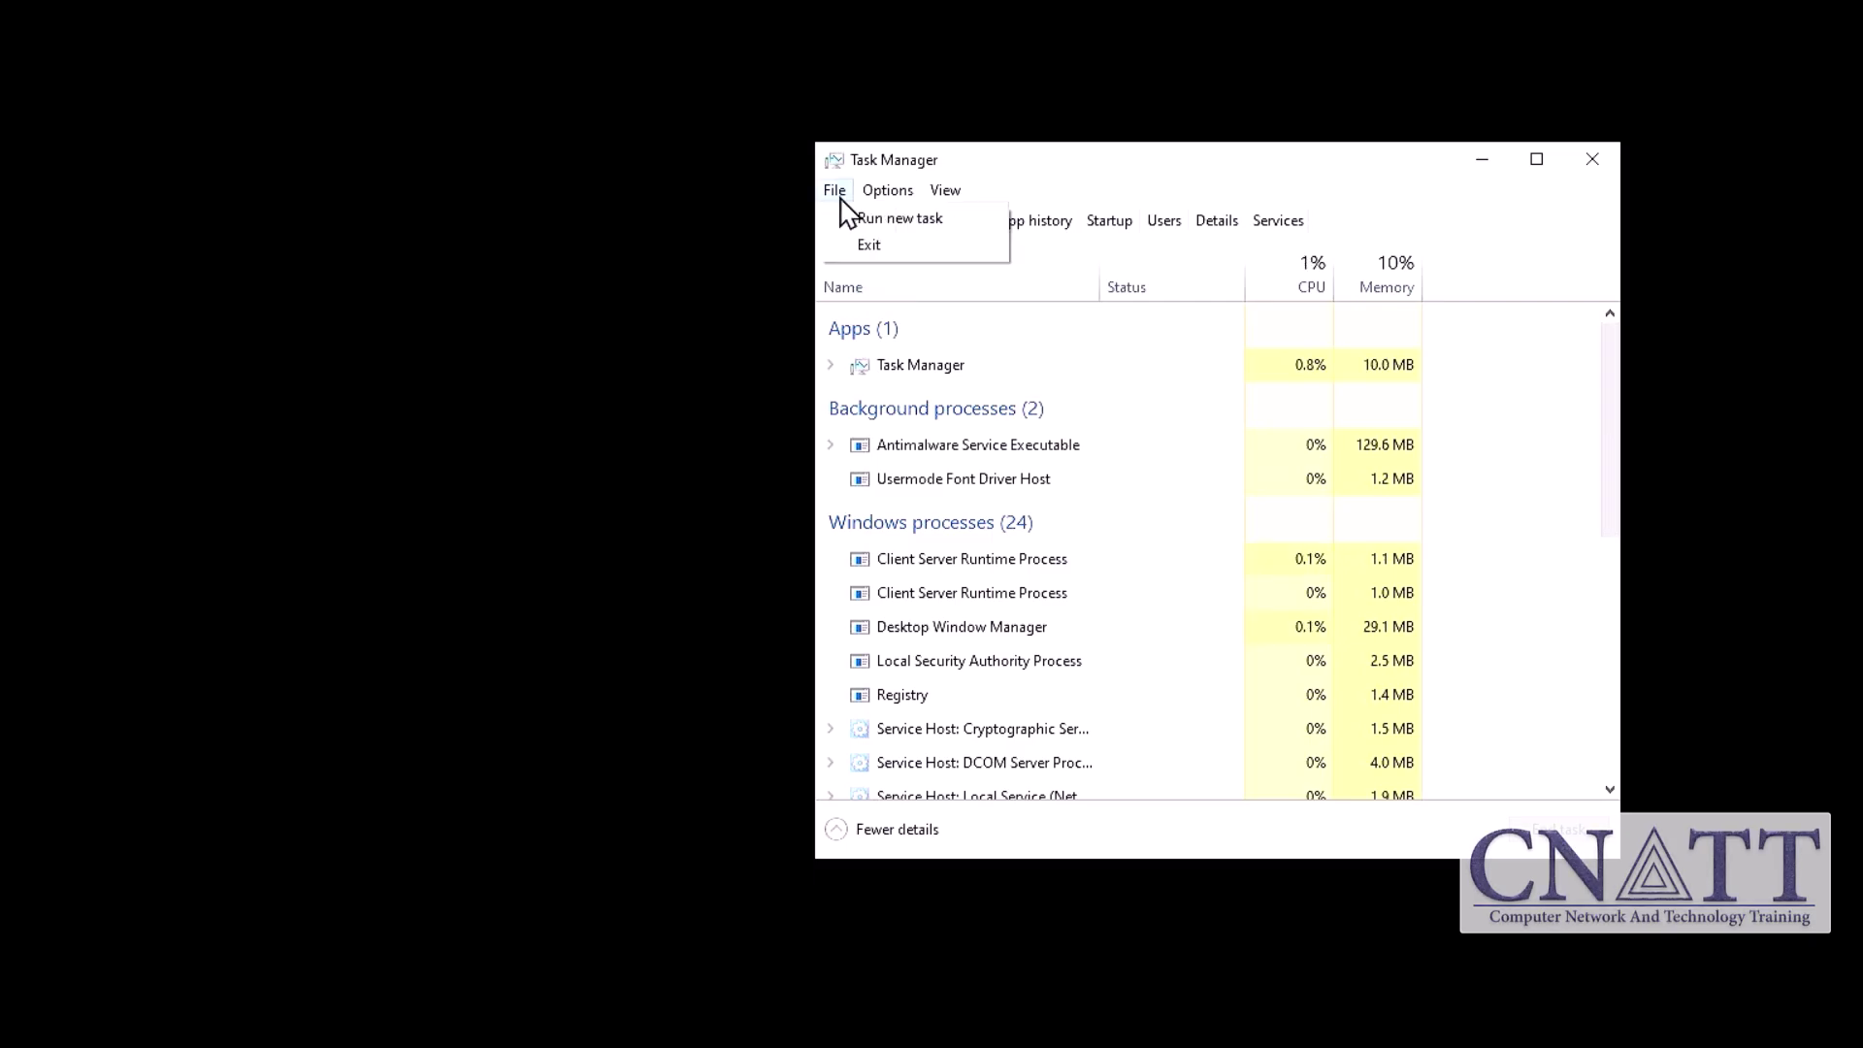
{"action": "left_click", "coordinate": [862, 220]}
{"action": "type", "text": "explorer"}
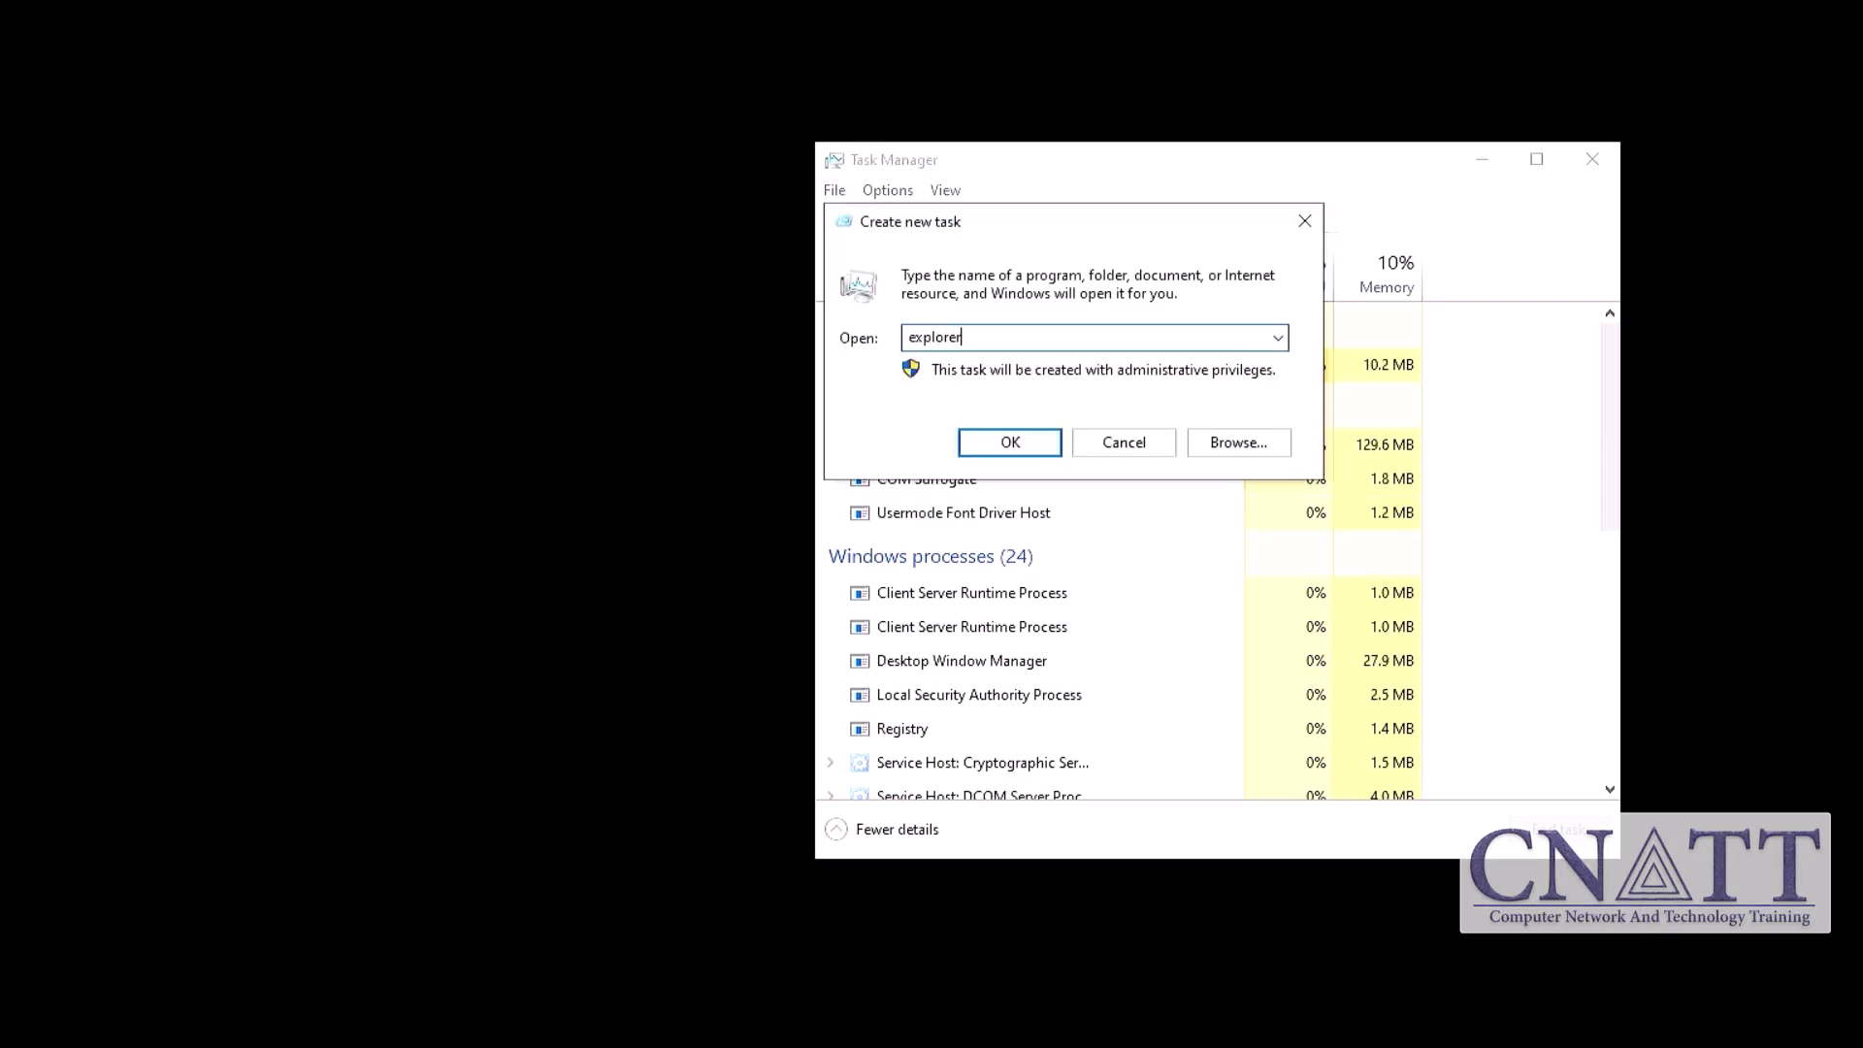
{"action": "key", "text": "Return"}
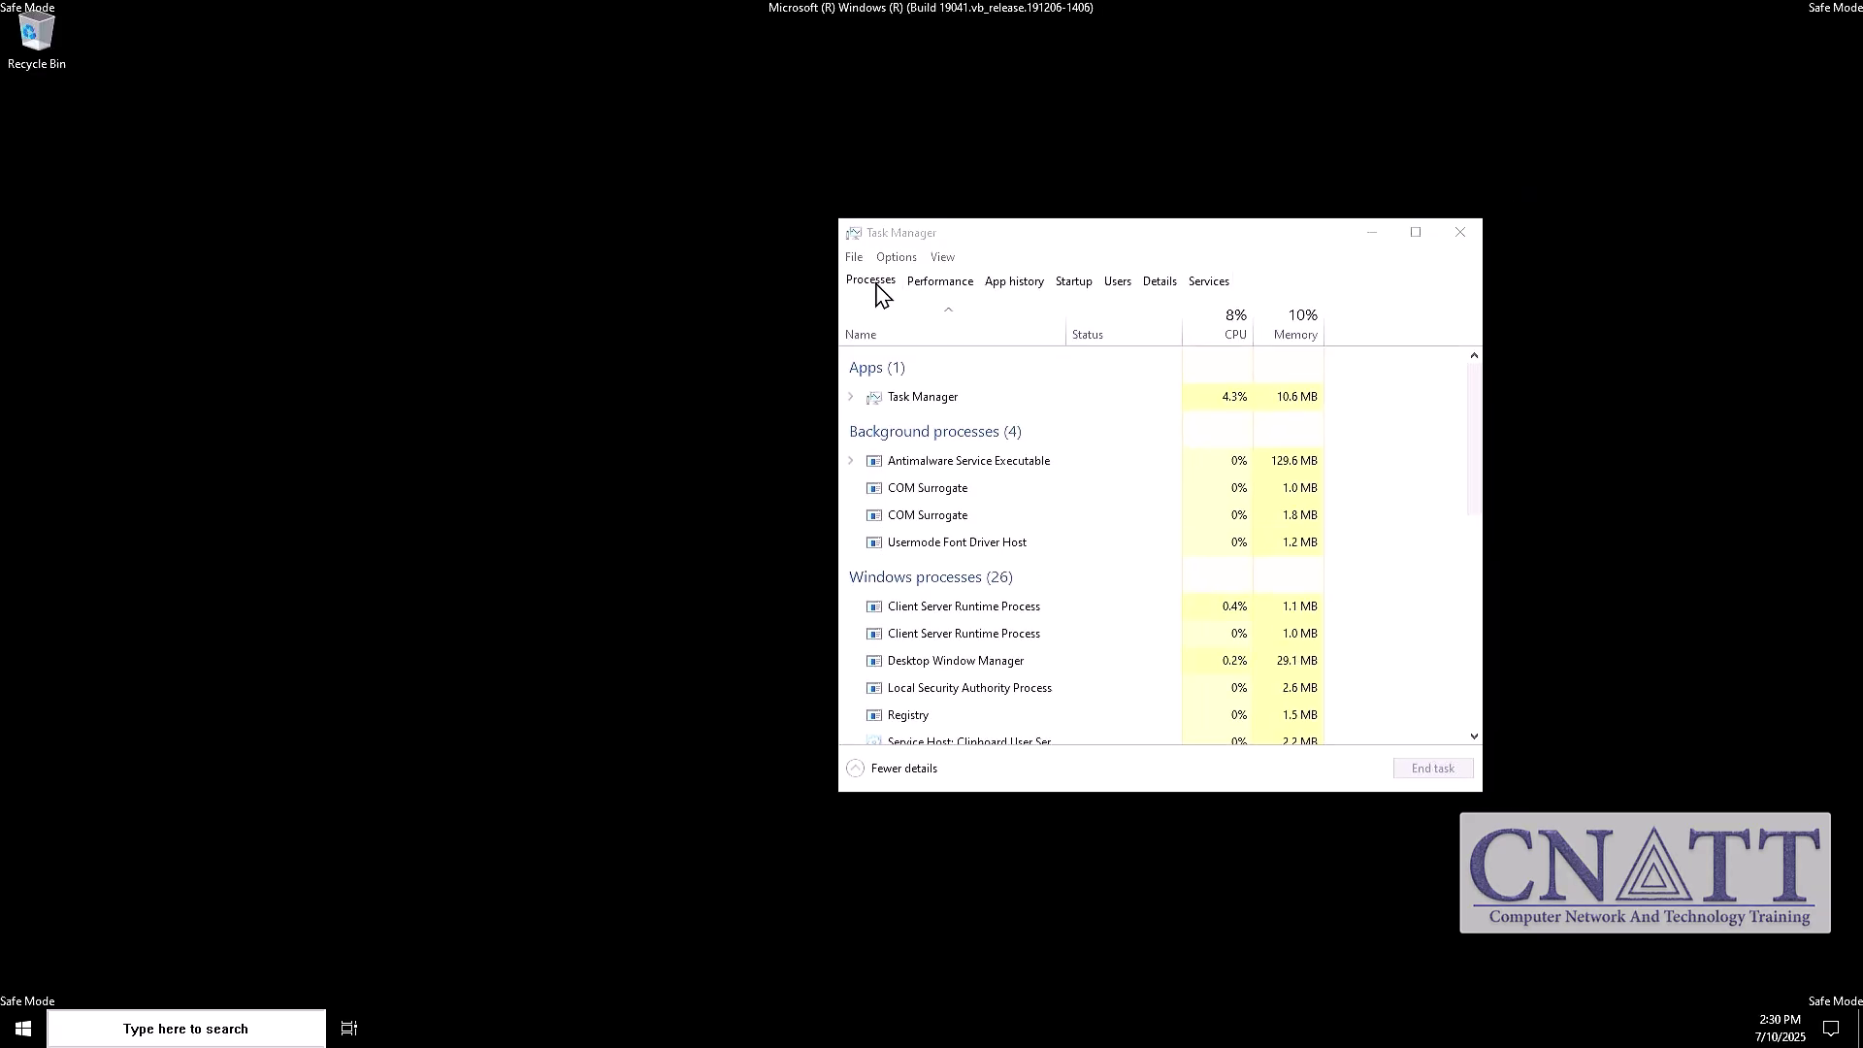